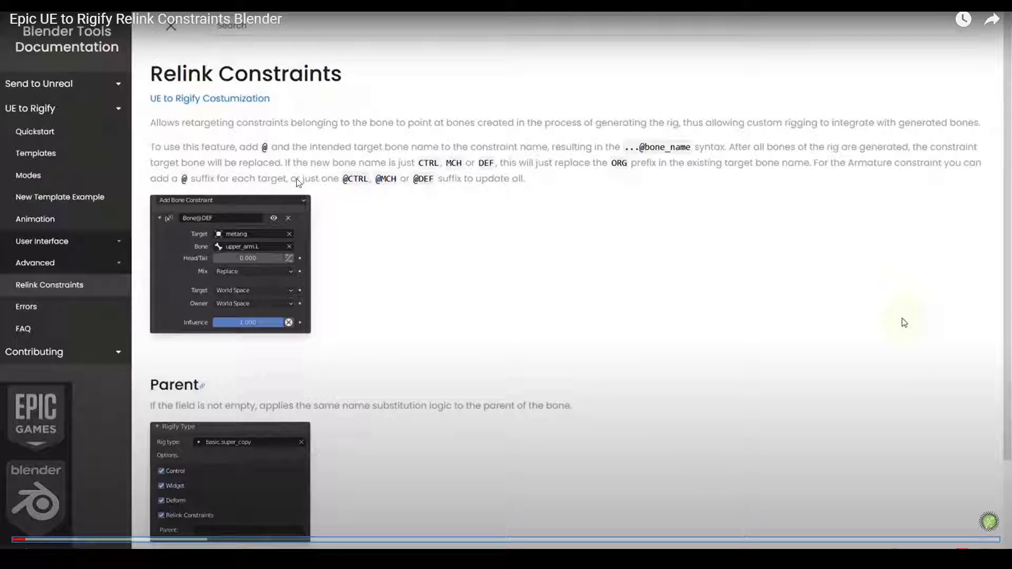
# Step: Switch from the Relink Constraints documentation page back to the Blender window showing the rig
pyautogui.hotkey('alt', 'Tab')
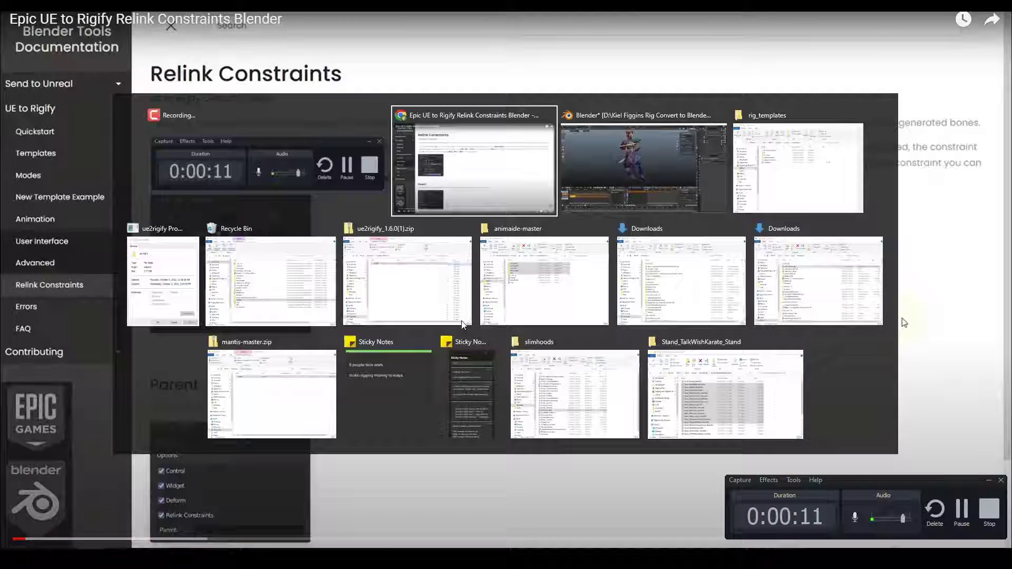
# Step: Select and move the Crotch bone on the posed character
pyautogui.moveTo(530, 251); pyautogui.dragTo(504, 261, button='middle')
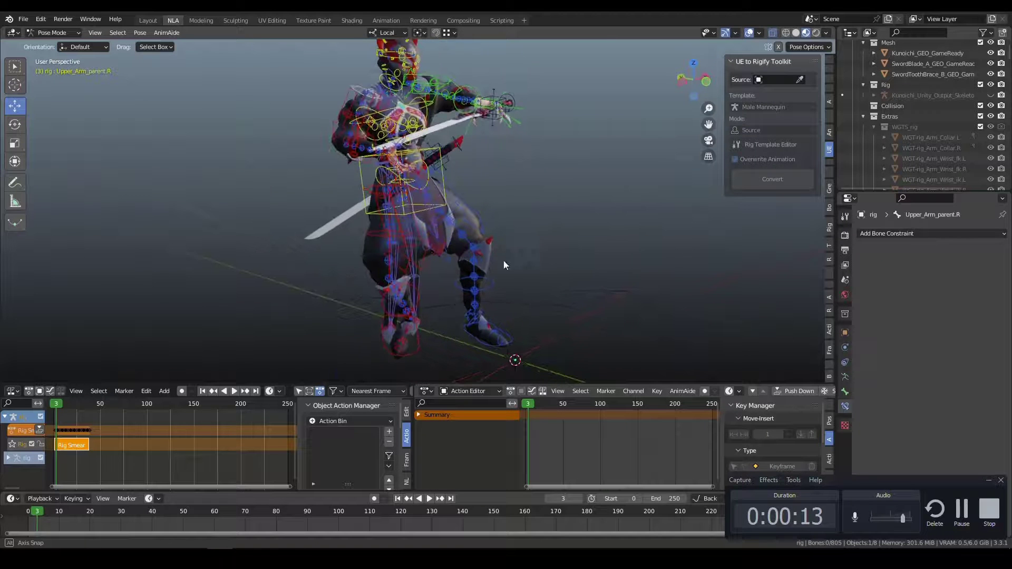
pyautogui.click(426, 248)
pyautogui.moveTo(427, 248); pyautogui.dragTo(463, 244)
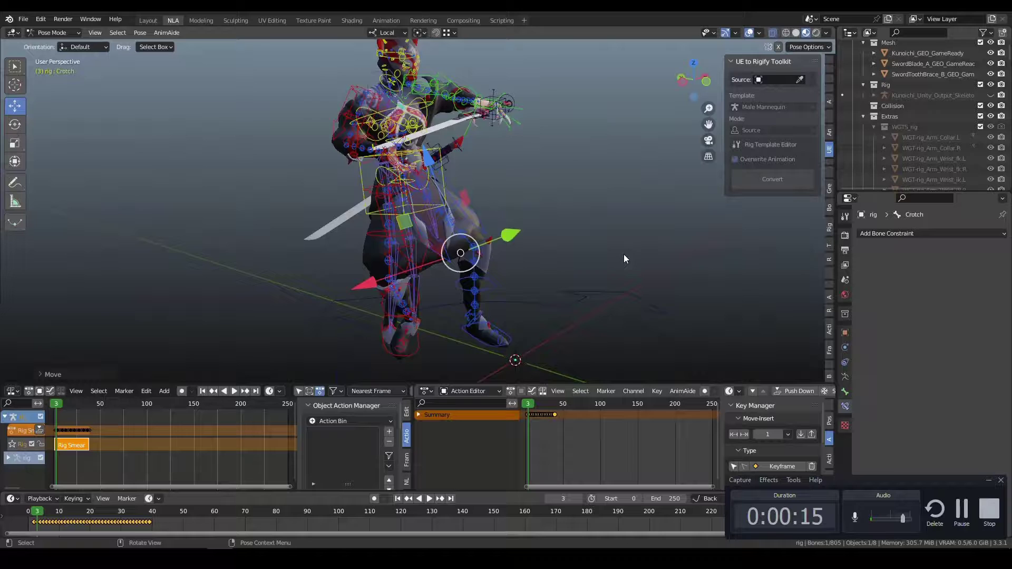
pyautogui.moveTo(625, 254); pyautogui.dragTo(679, 148, button='middle')
# Step: Set the toolkit Source to Kunoichi_Unity_Output_Skeleton and the Template to Kf
pyautogui.click(774, 79)
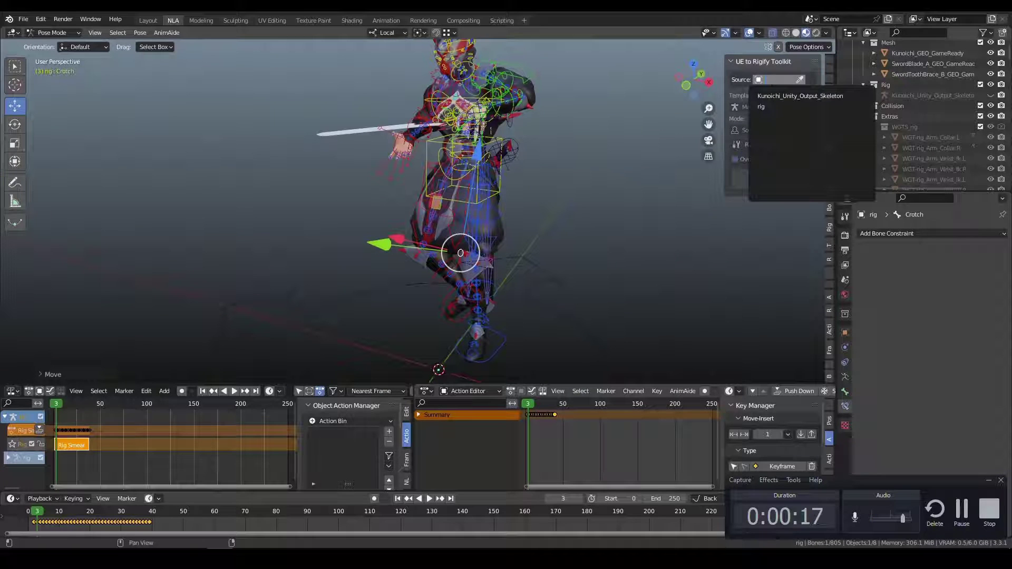
pyautogui.click(773, 95)
pyautogui.click(770, 130)
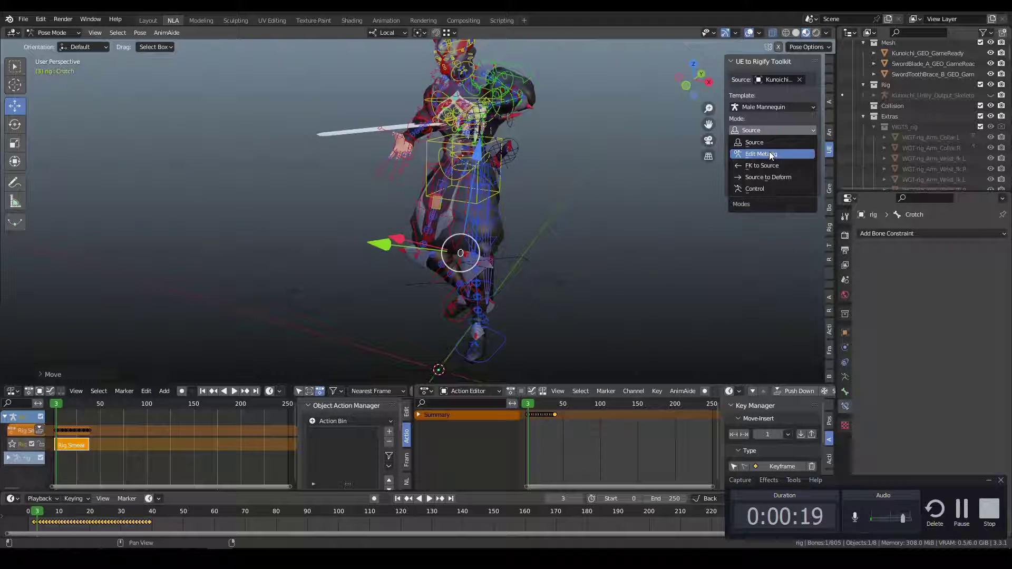
pyautogui.click(759, 108)
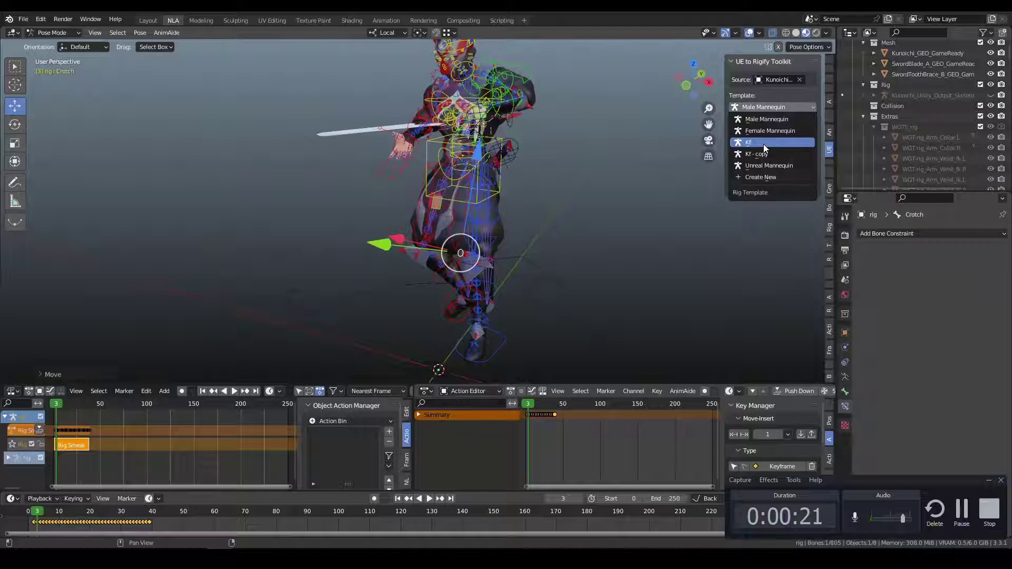
pyautogui.click(766, 138)
pyautogui.click(767, 131)
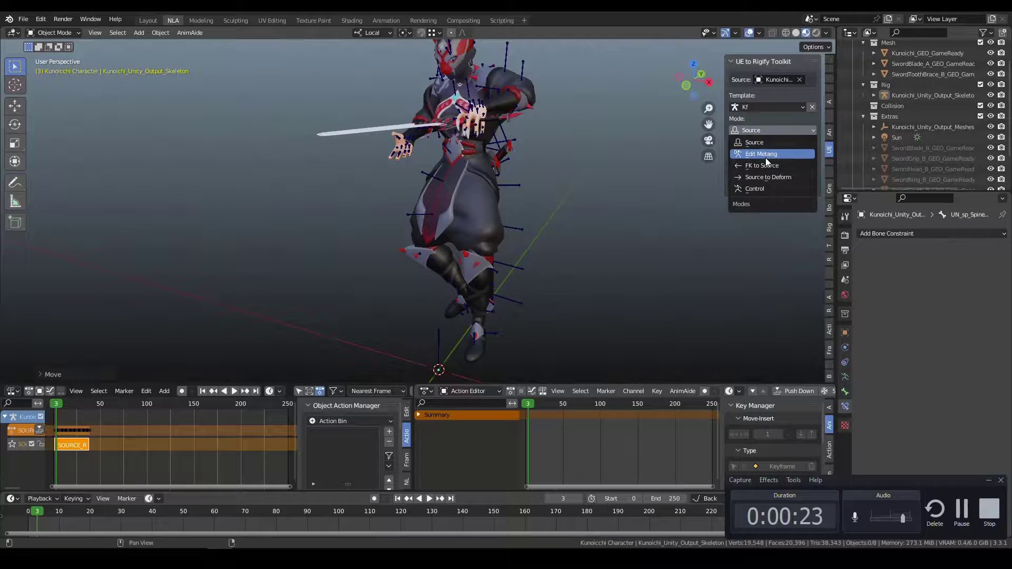
# Step: Switch the toolkit to Edit Metarig, zoom in and select rigBone between the legs
pyautogui.click(766, 157)
pyautogui.scroll(8, 395, 258)
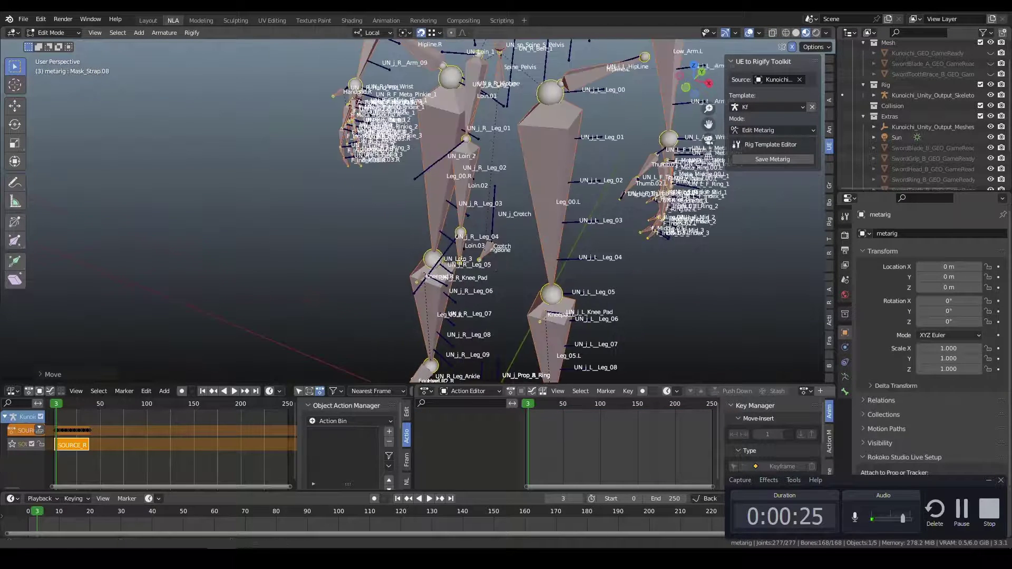
pyautogui.scroll(2, 463, 249)
pyautogui.click(438, 233)
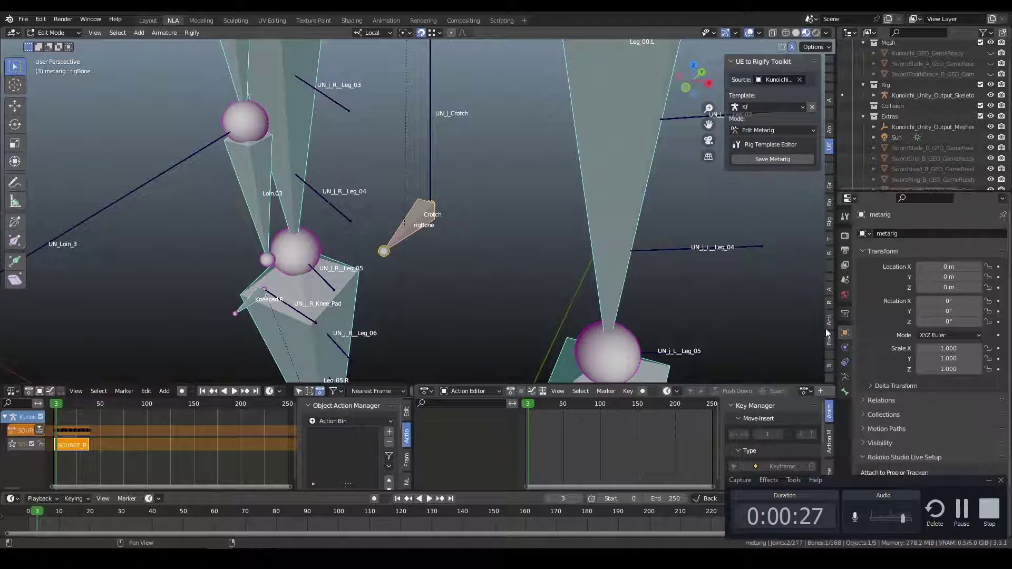
# Step: Expand rigBone in the Outliner to show its Crotch child, then reselect rigBone
pyautogui.press('KP_Decimal')
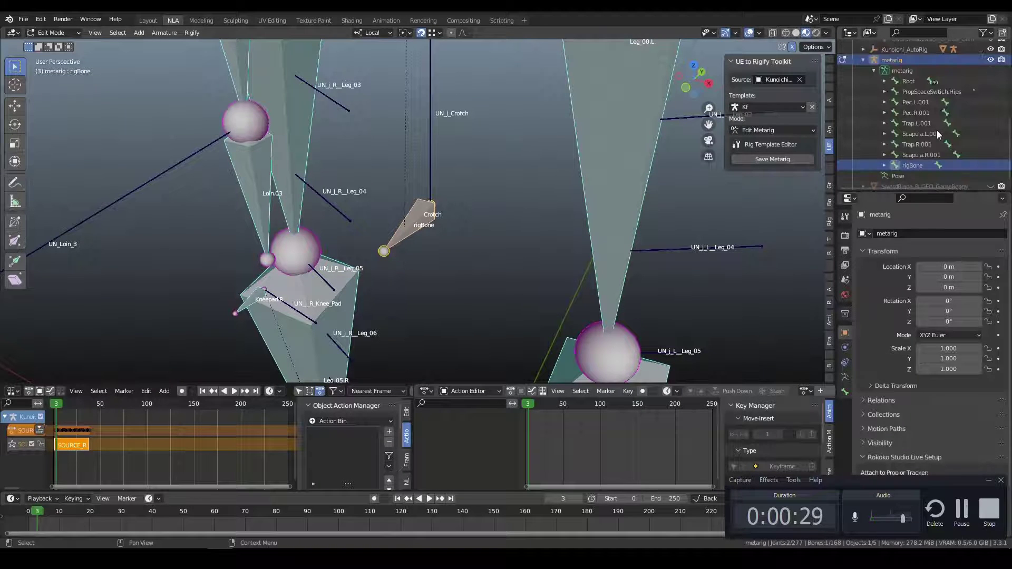
pyautogui.click(884, 165)
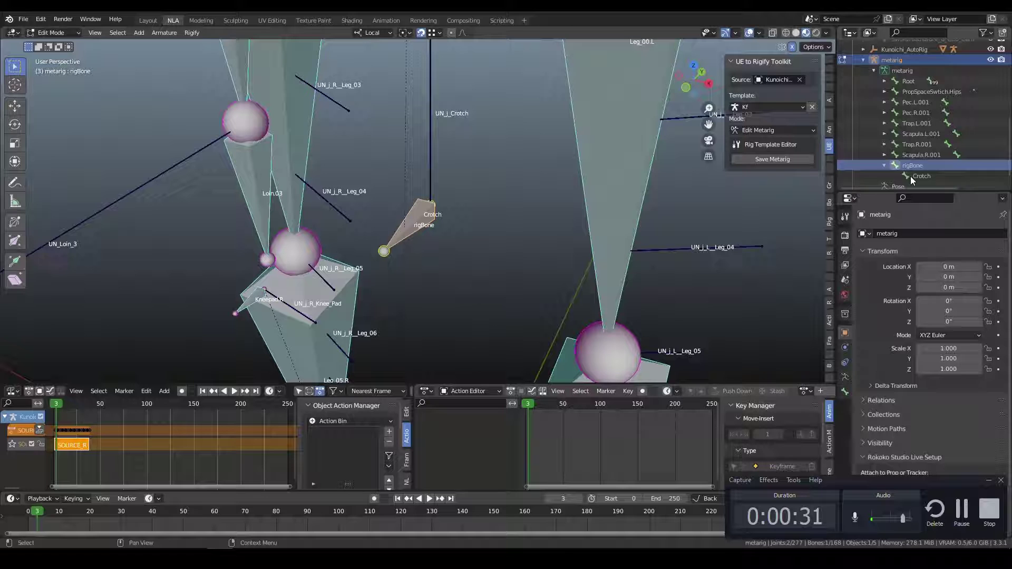
pyautogui.click(913, 176)
pyautogui.click(913, 165)
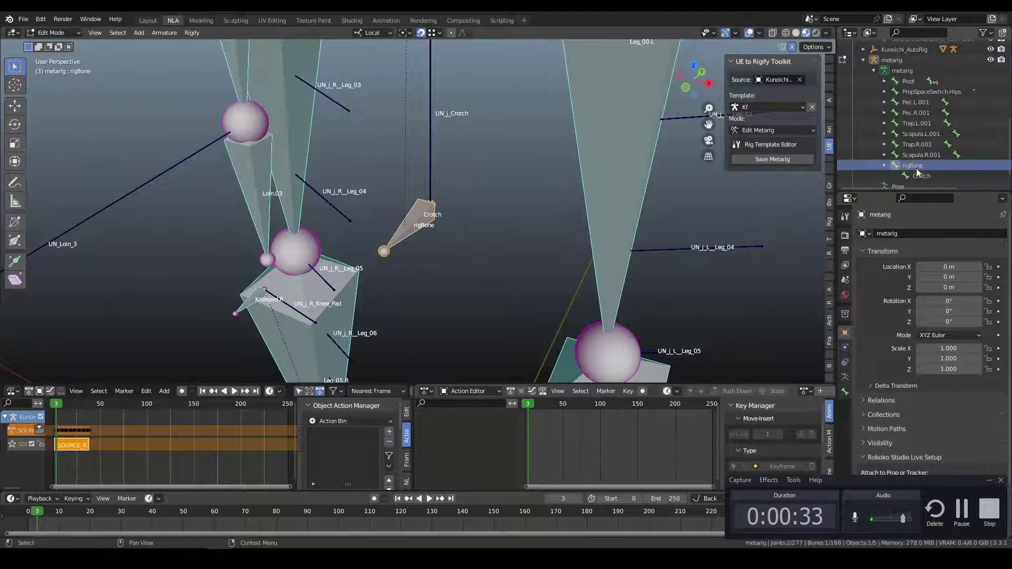
pyautogui.moveTo(436, 267); pyautogui.dragTo(452, 244, button='middle')
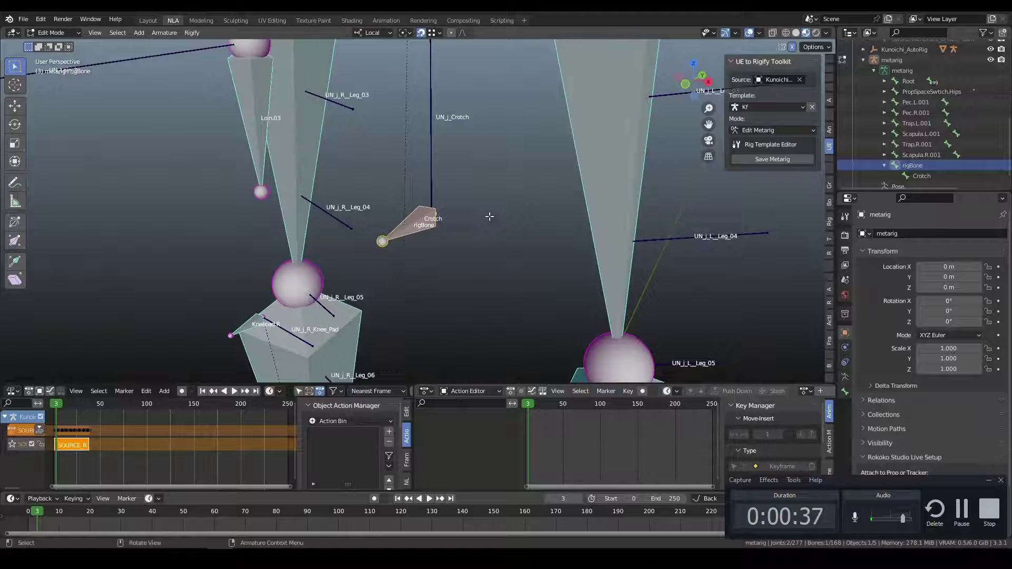
# Step: Enter Pose Mode and inspect rigBone's Armature constraint targets and Bone properties
pyautogui.hotkey('ctrl', 'Tab')
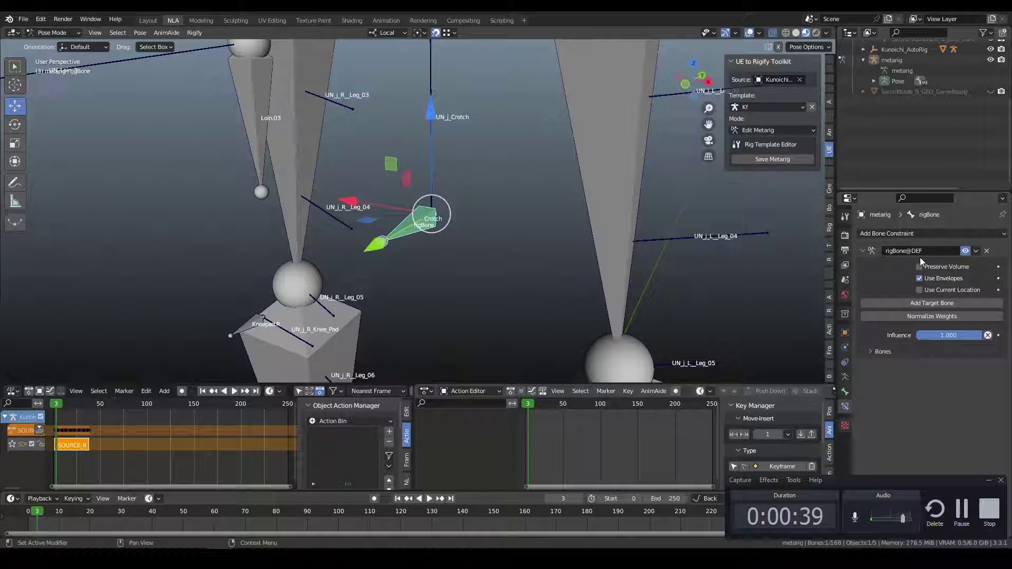
pyautogui.click(871, 352)
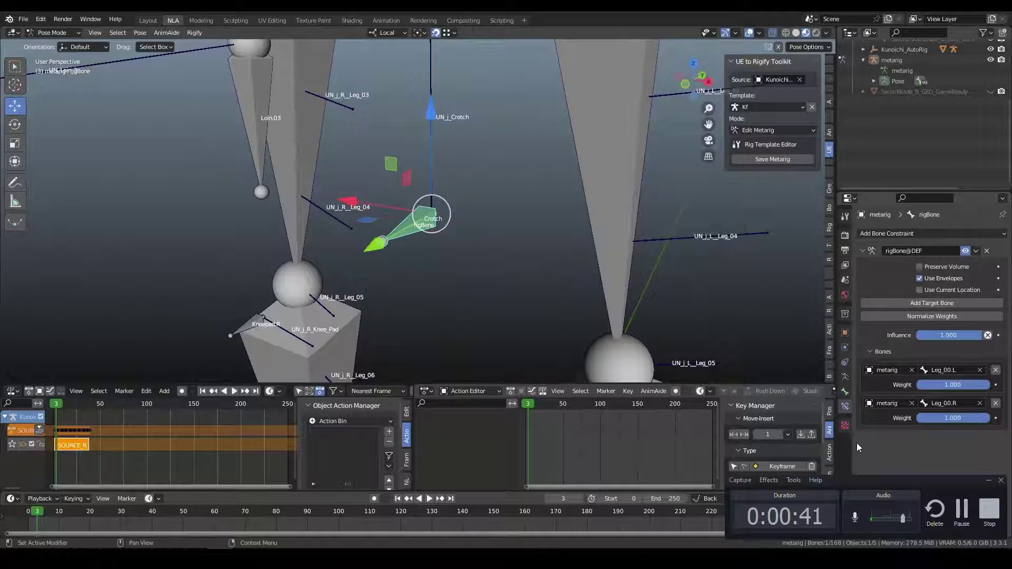
pyautogui.click(845, 392)
pyautogui.scroll(-8, 960, 397)
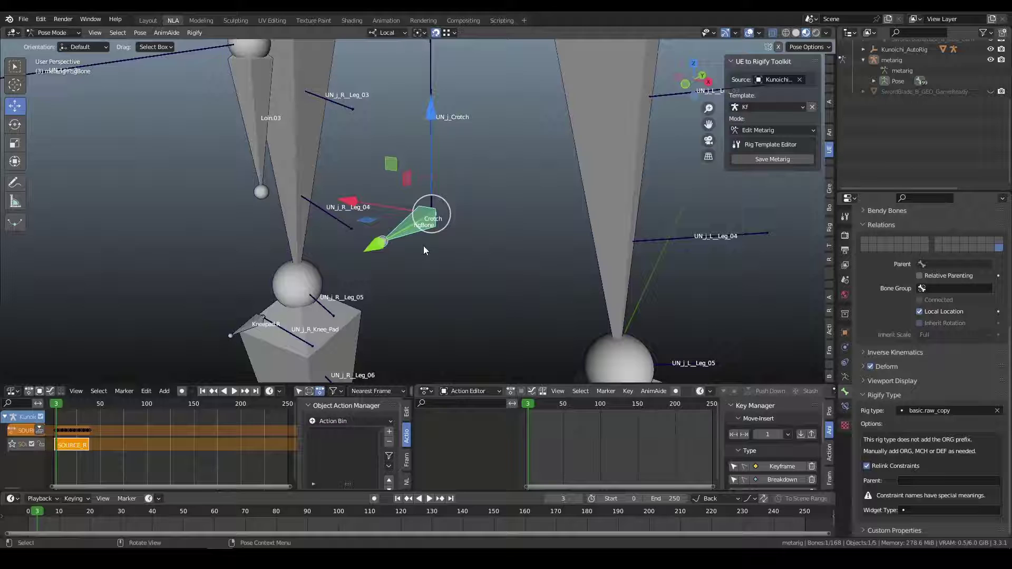
# Step: Expand rigBone in the pose bones list and select Crotch to view its basic.super_copy type
pyautogui.click(874, 80)
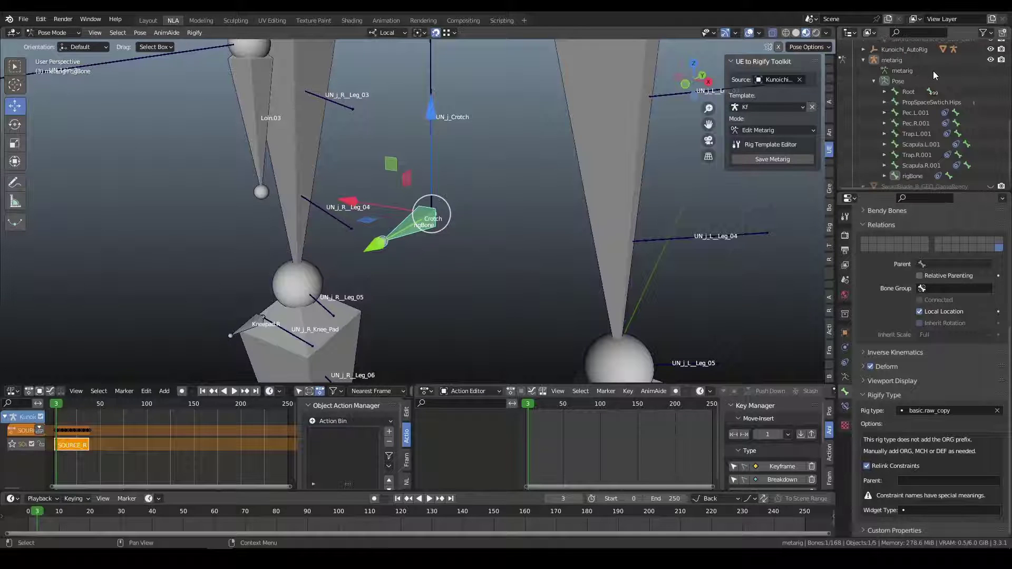
pyautogui.click(884, 175)
pyautogui.scroll(-2, 884, 173)
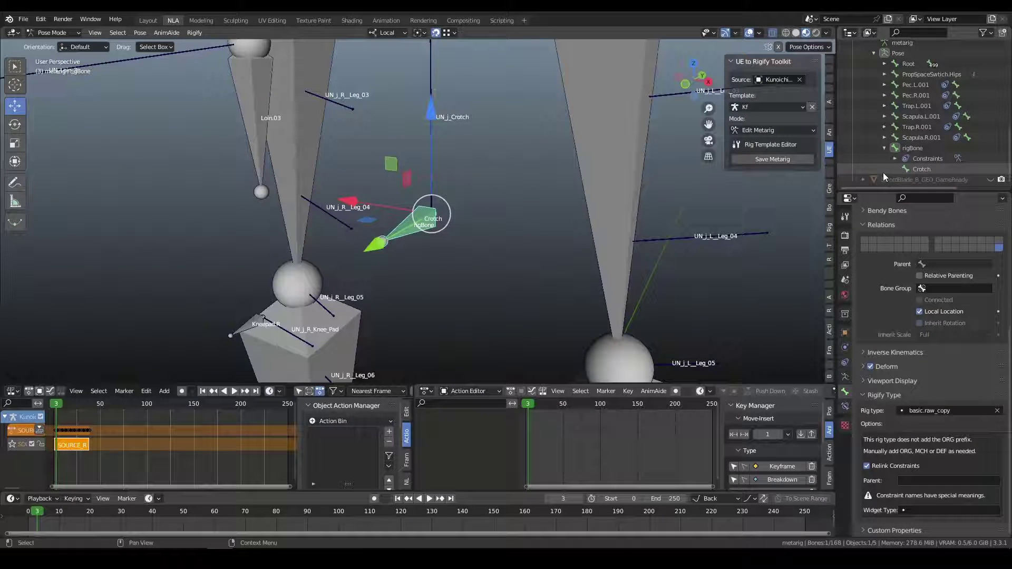
pyautogui.click(907, 169)
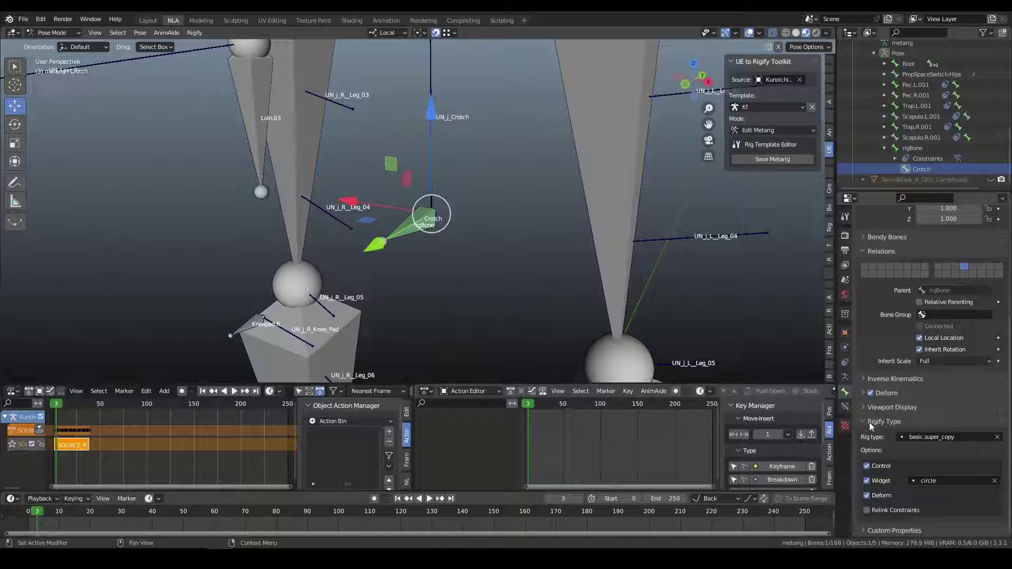
# Step: Display rigBone's rigBone@DEF Armature constraint targeting Leg_00.L and Leg_00.R in Bone Constraints
pyautogui.click(845, 406)
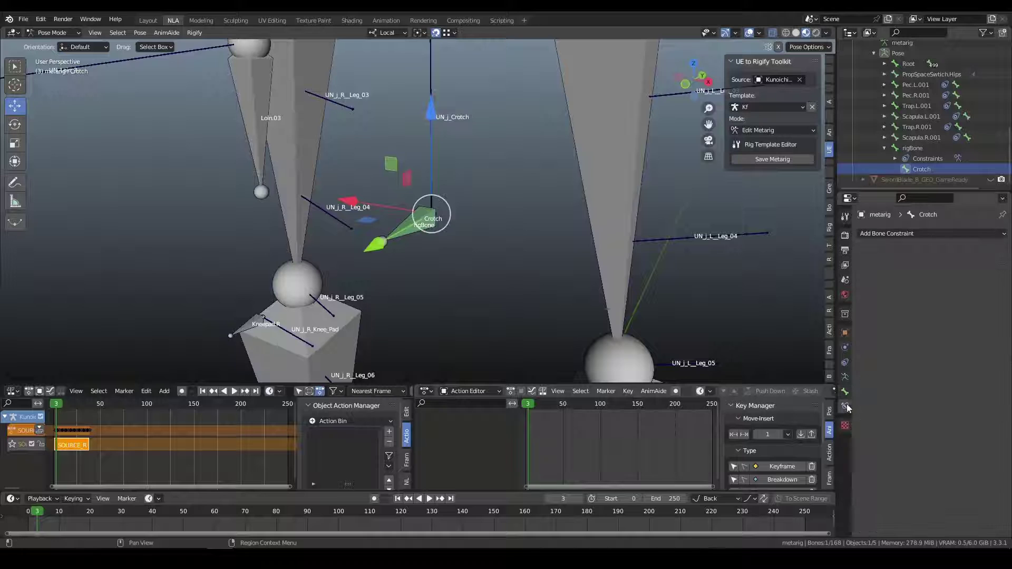
pyautogui.click(441, 236)
pyautogui.click(401, 234)
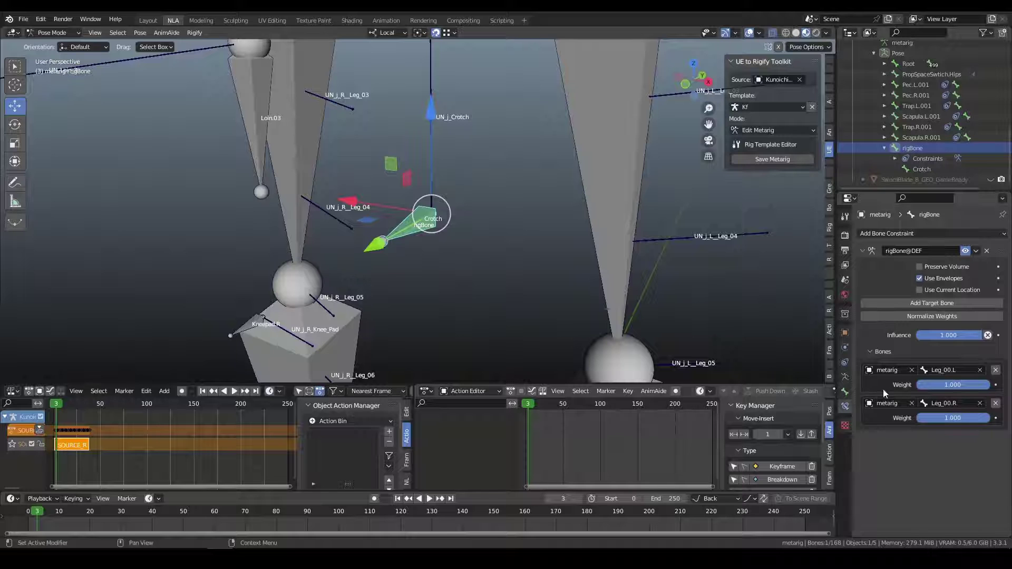
pyautogui.click(481, 257)
pyautogui.scroll(-3, 480, 258)
pyautogui.moveTo(481, 252); pyautogui.dragTo(446, 236, button='middle')
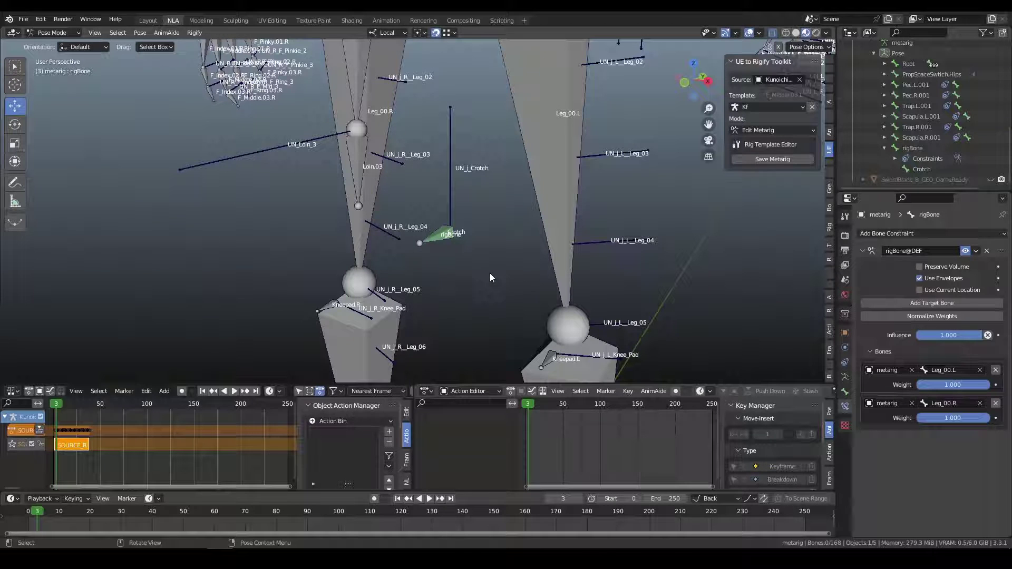
pyautogui.click(431, 239)
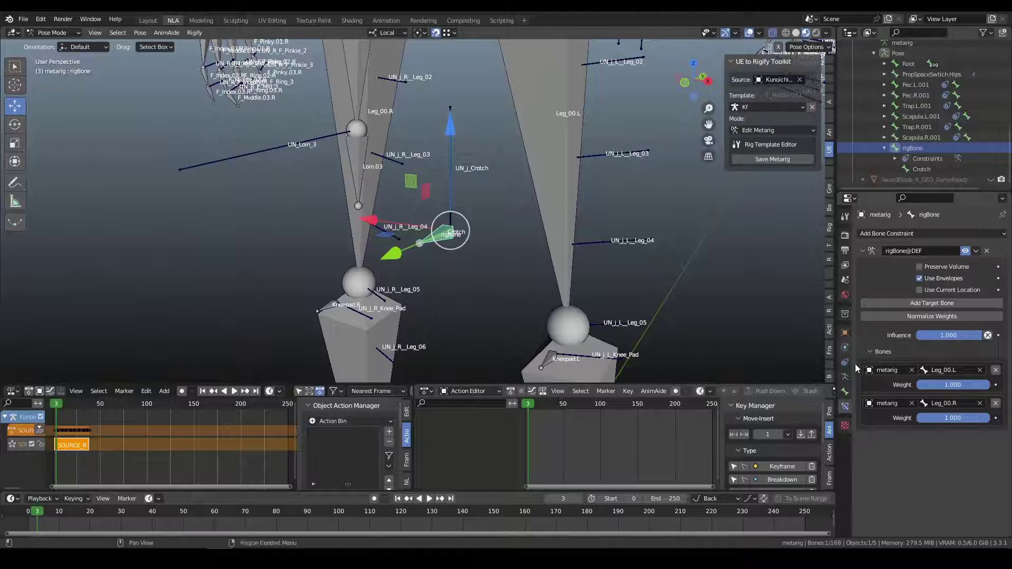
# Step: Select Crotch and toggle the Control option in its basic.super_copy Rigify settings
pyautogui.click(845, 392)
pyautogui.scroll(-8, 942, 440)
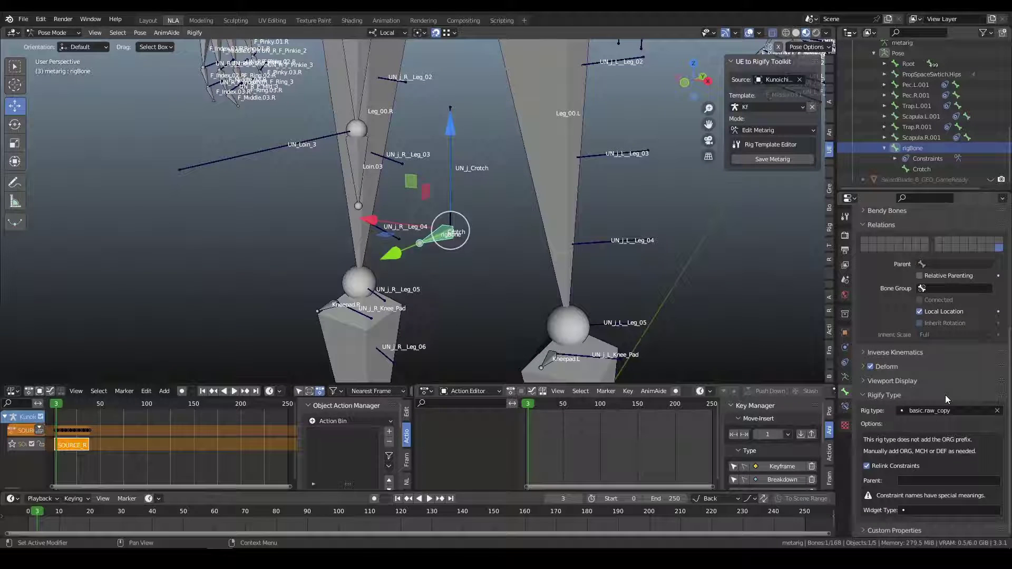
pyautogui.click(448, 239)
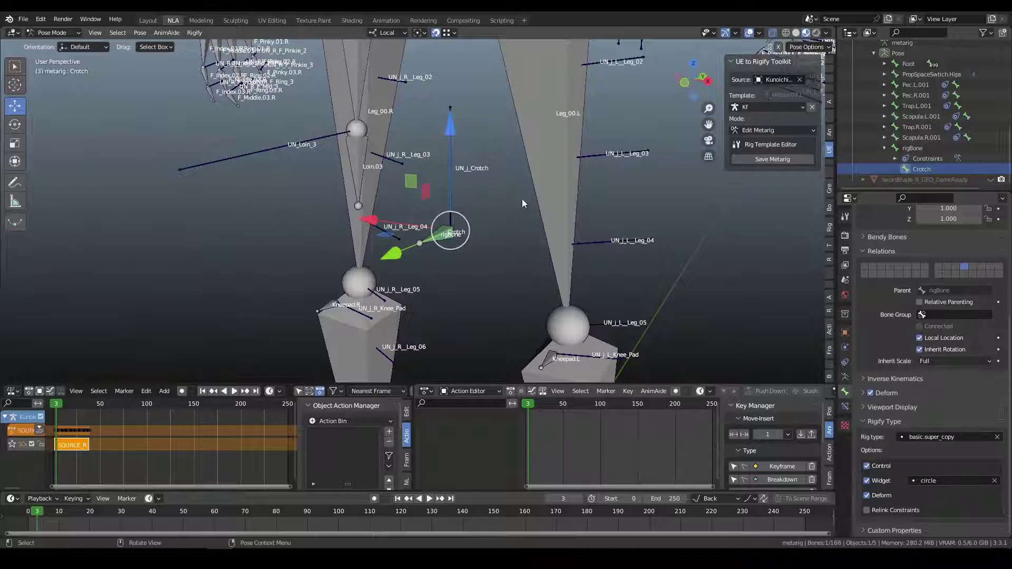
pyautogui.click(867, 466)
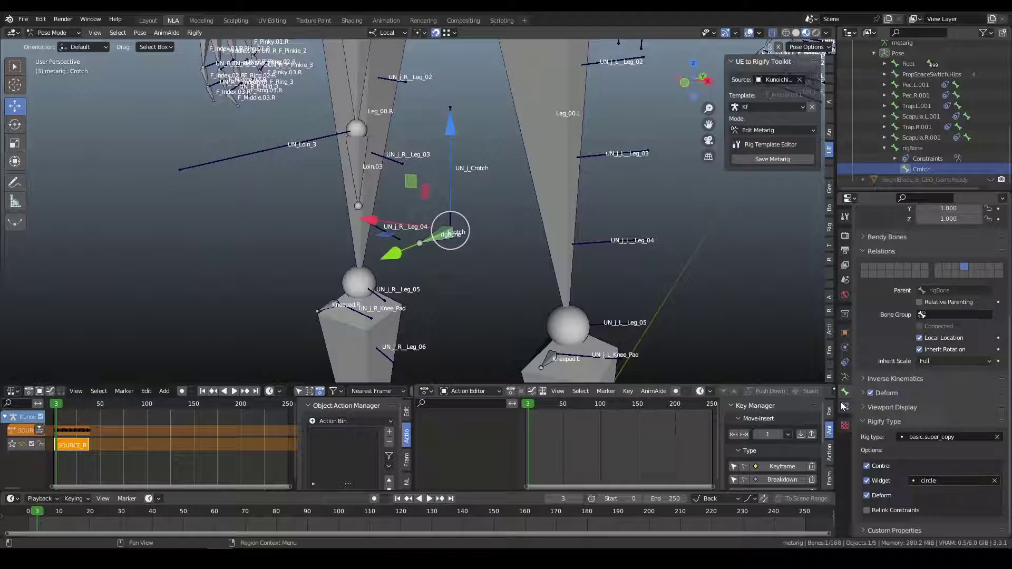
pyautogui.click(845, 376)
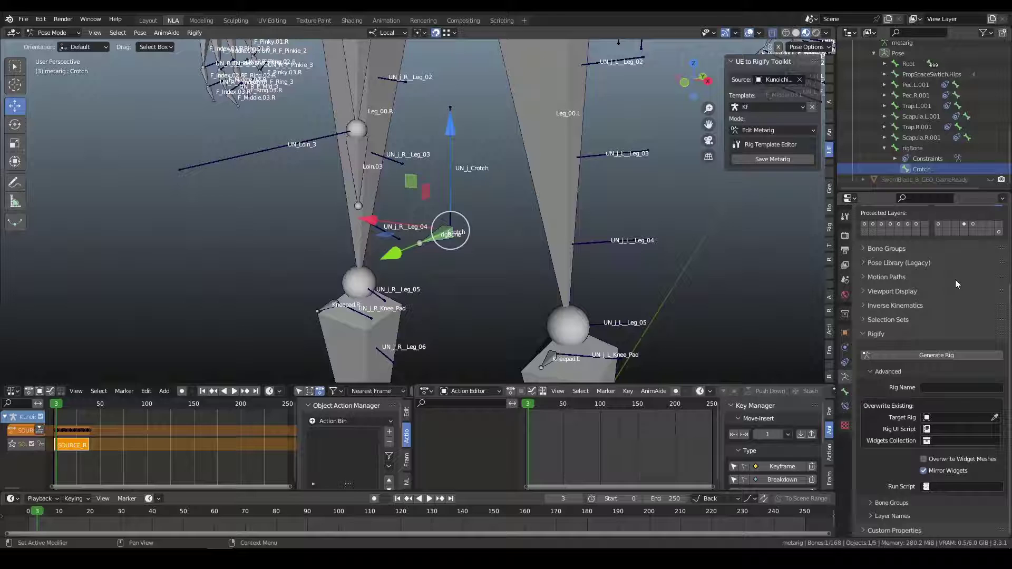
pyautogui.click(947, 485)
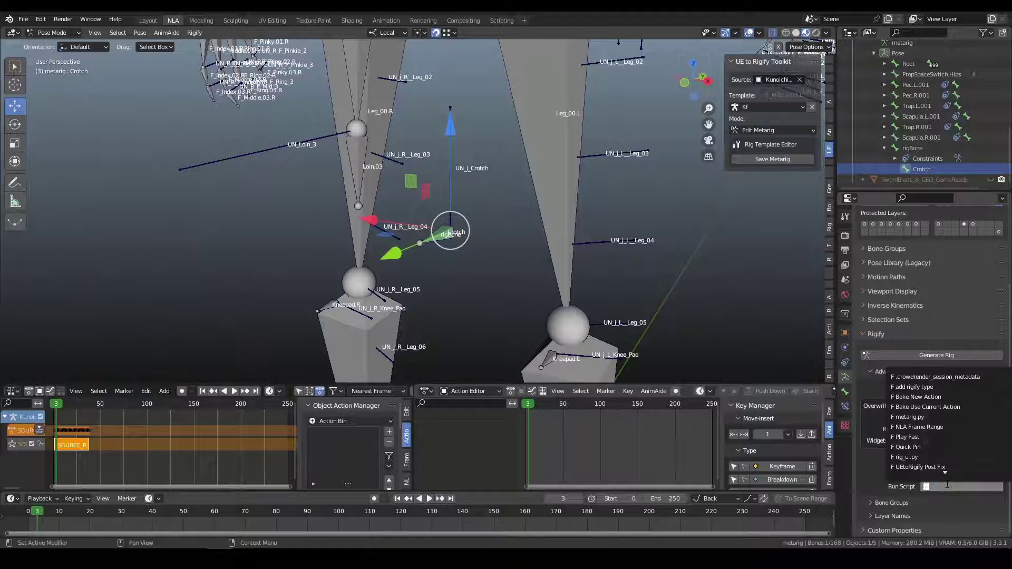
pyautogui.click(943, 499)
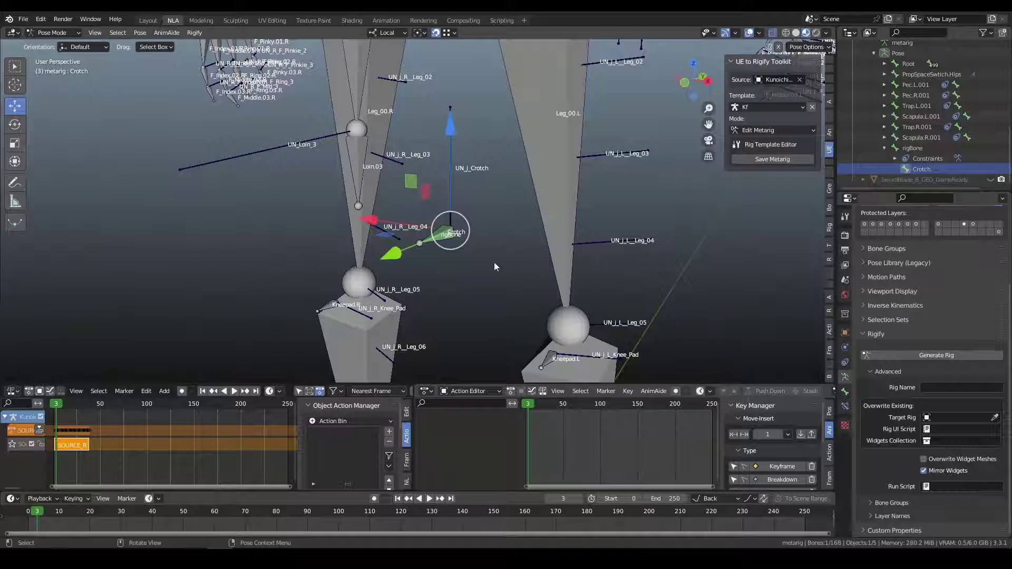
pyautogui.click(23, 18)
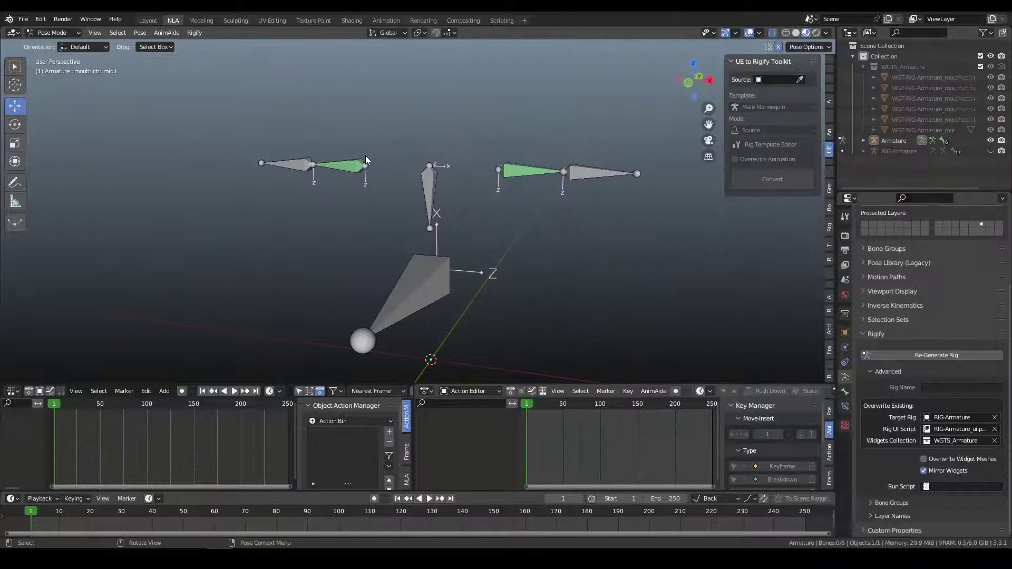
# Step: Move the right mouth control sideways and grab mouth.ctrl.mid.L to offset it
pyautogui.moveTo(378, 171); pyautogui.dragTo(384, 154, button='middle')
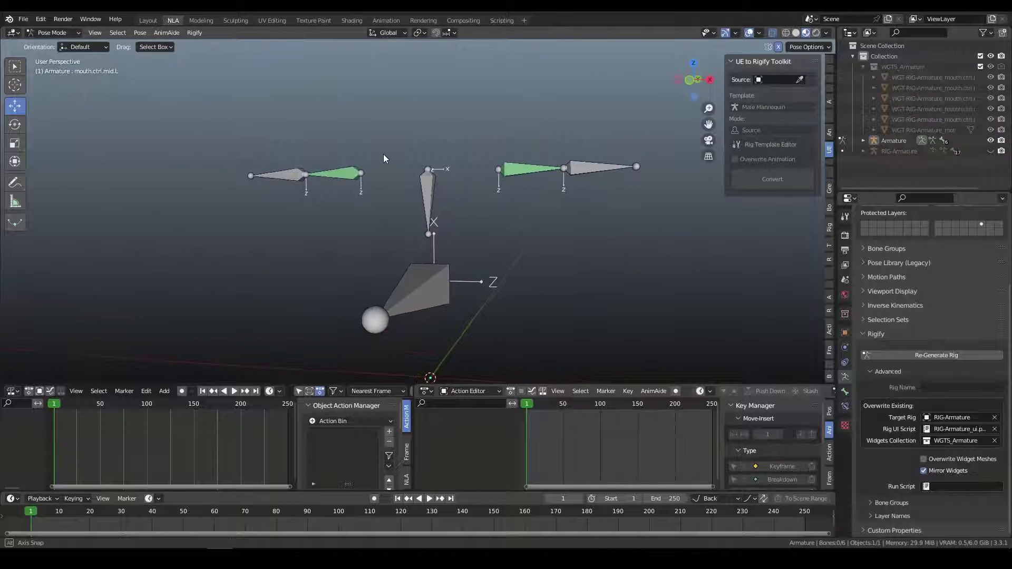
pyautogui.click(568, 160)
pyautogui.moveTo(583, 172); pyautogui.dragTo(515, 177)
pyautogui.click(554, 197)
# Step: Review mouth.ctrl.mid.L's Copy Location constraint and its basic.super_copy Rigify Type
pyautogui.click(846, 406)
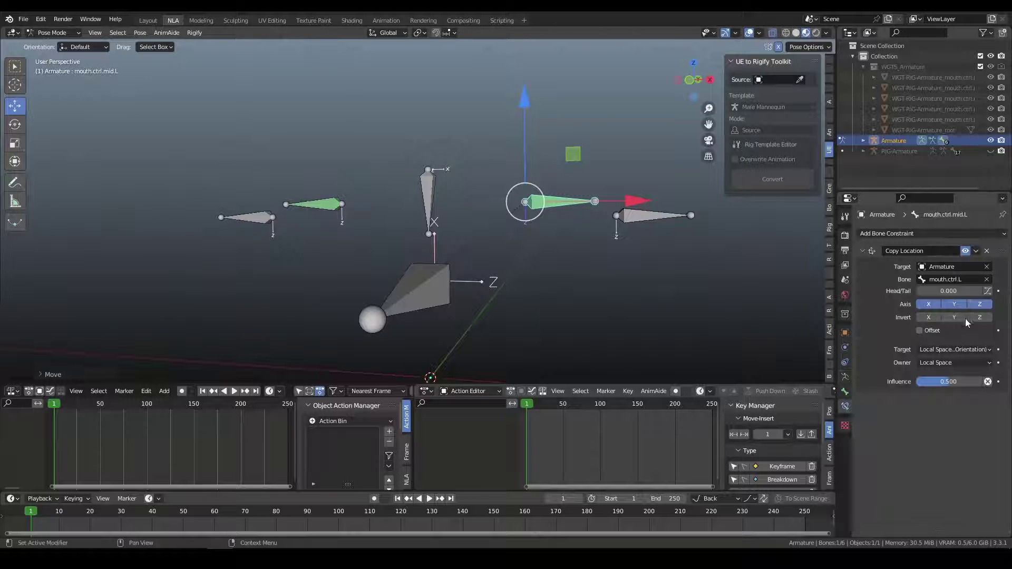
pyautogui.click(845, 392)
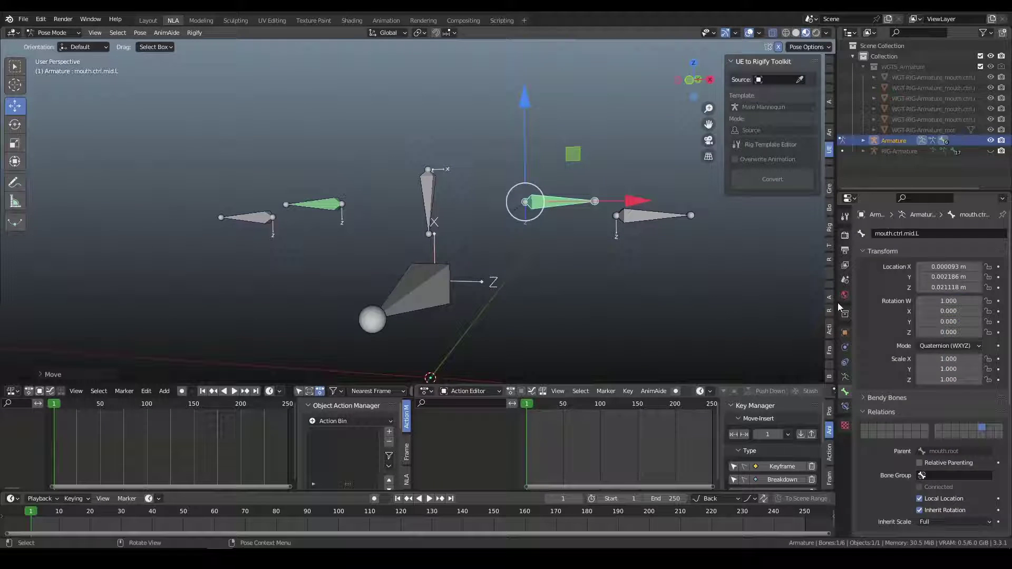
pyautogui.scroll(-8, 913, 344)
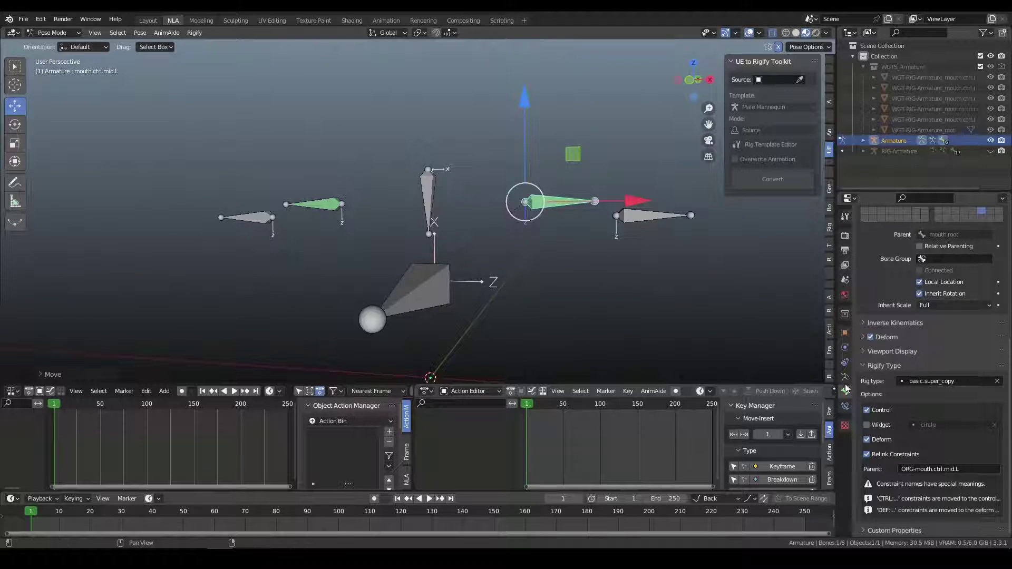
# Step: Clear mouth.ctrl.mid.L's Rig Type and apply Clear Transform > All to every mouth bone
pyautogui.click(997, 380)
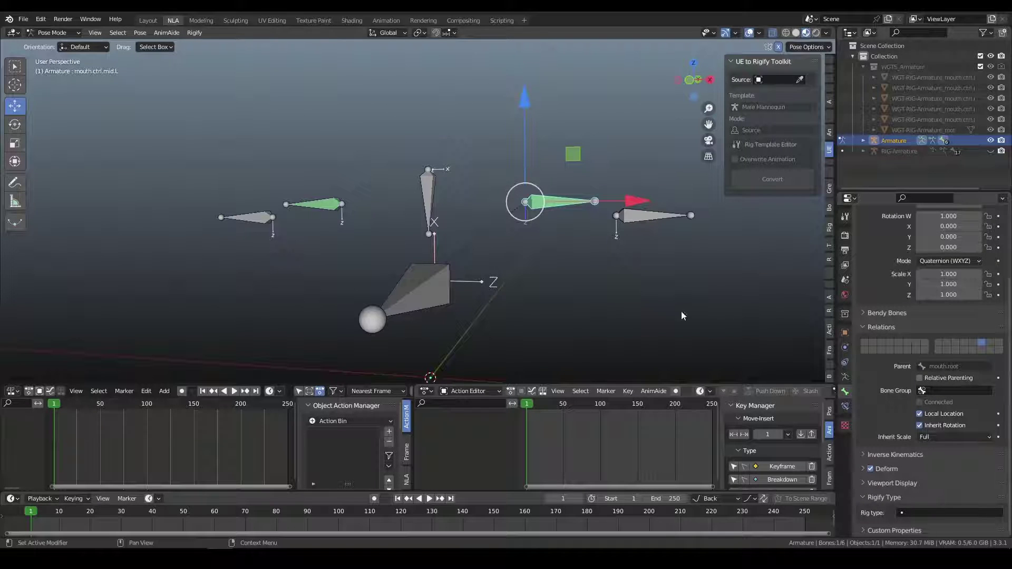
pyautogui.click(639, 217)
pyautogui.press('a')
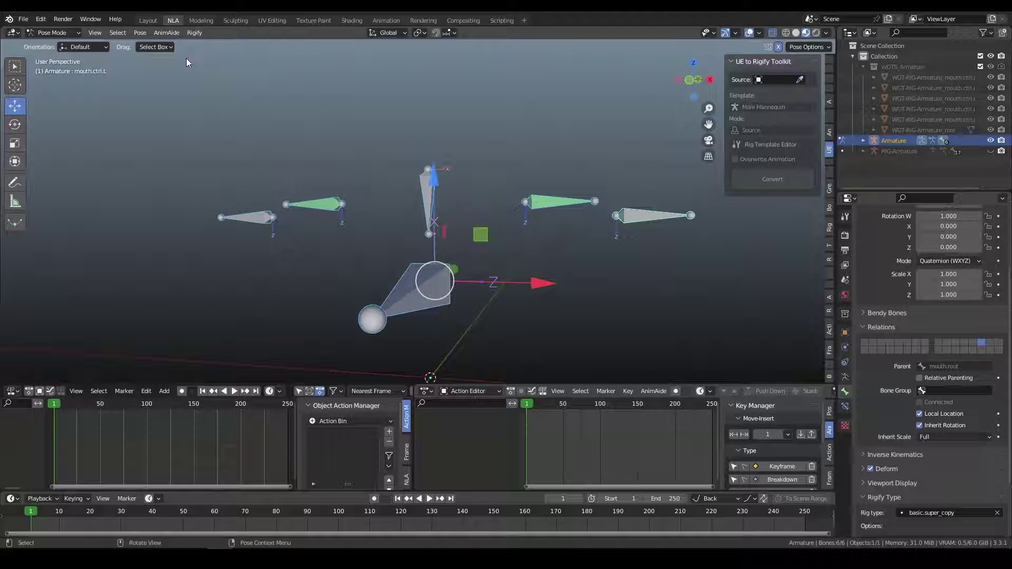
pyautogui.click(140, 32)
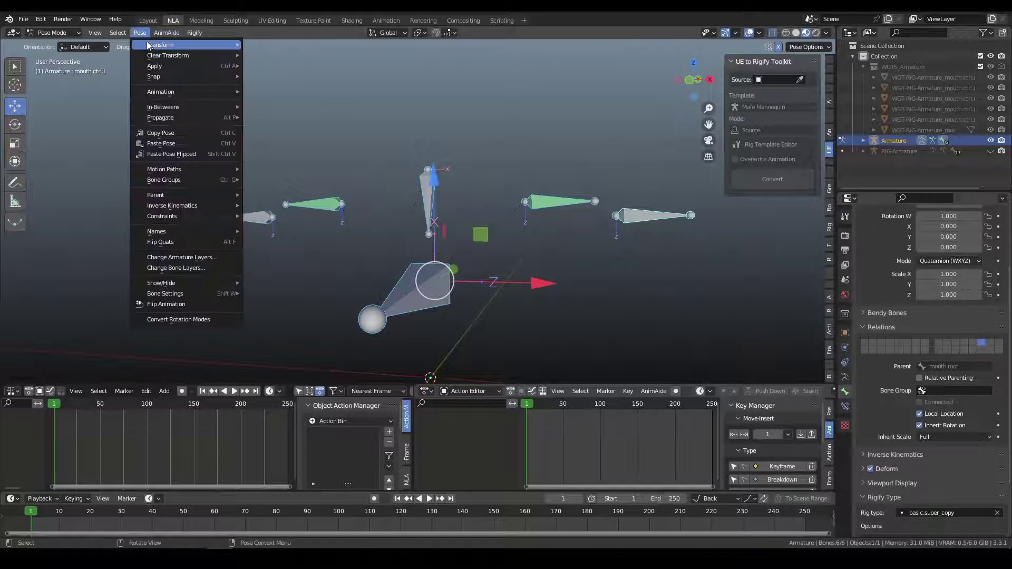
pyautogui.moveTo(203, 56)
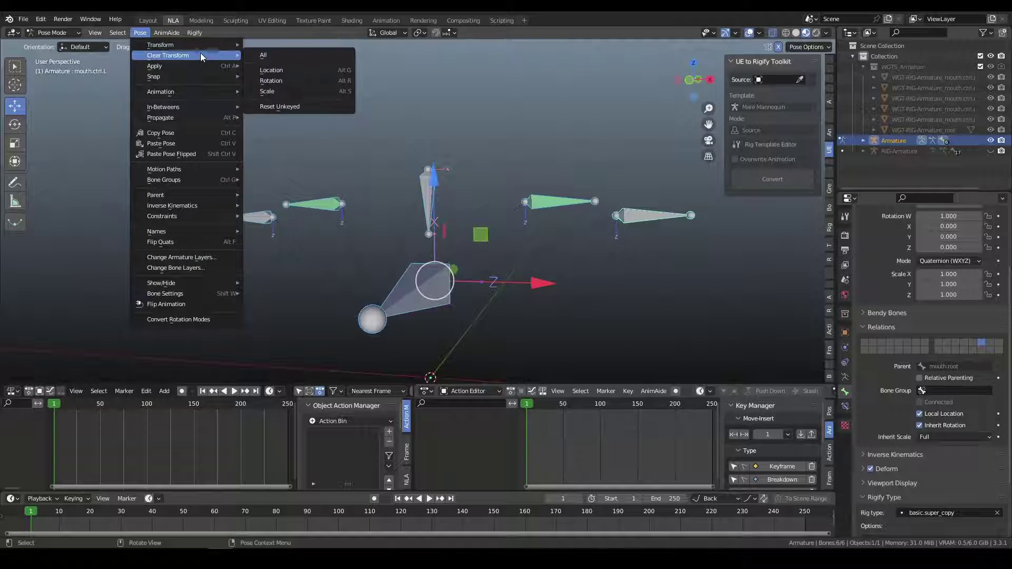
pyautogui.click(270, 55)
# Step: Deselect everything, then select mouth.ctrl.mid.L and scroll through its properties
pyautogui.click(575, 246)
pyautogui.click(508, 172)
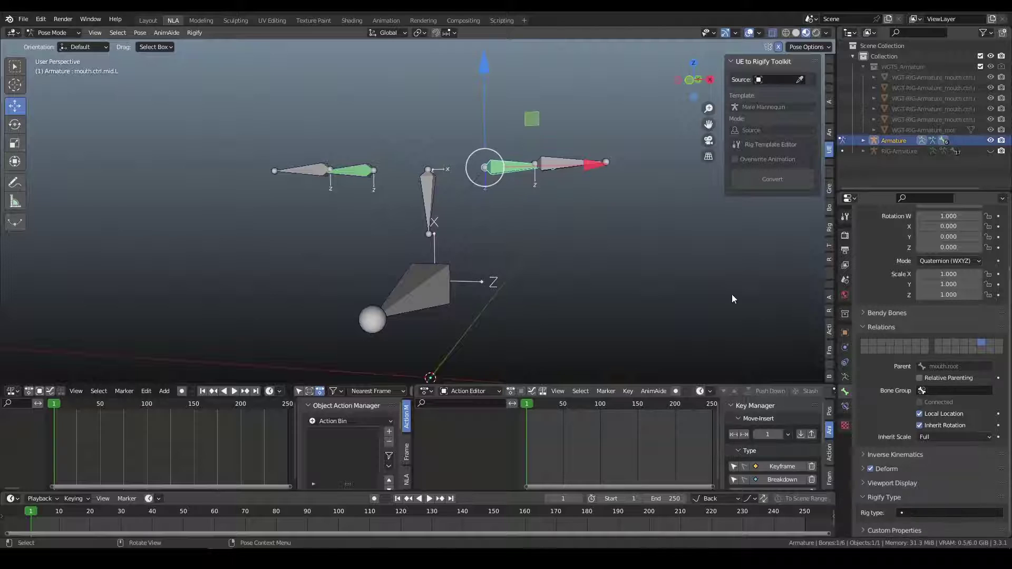
pyautogui.scroll(4, 586, 225)
pyautogui.scroll(-3, 585, 225)
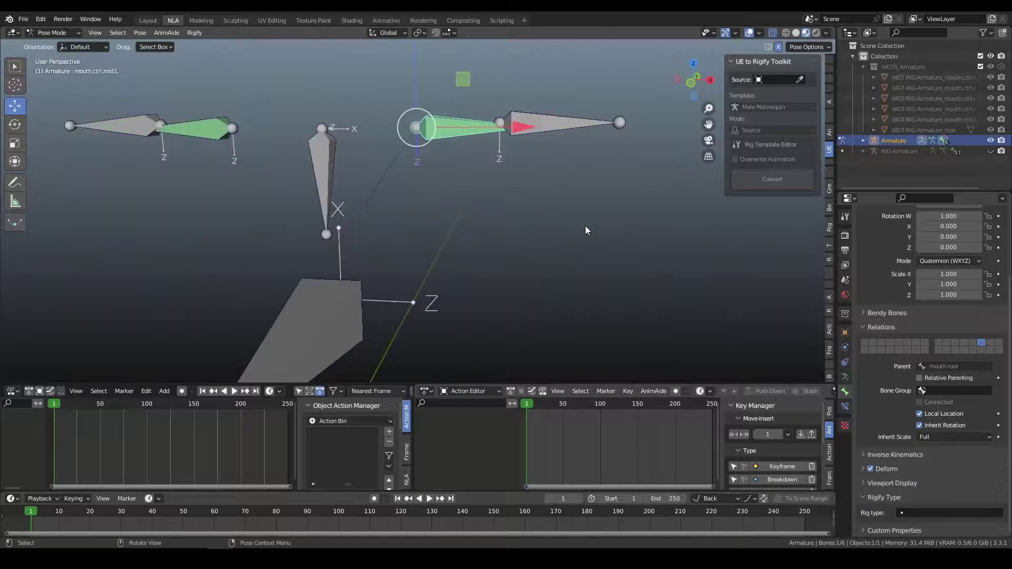
pyautogui.keyDown('ctrl'); pyautogui.scroll(-1, 533, 229); pyautogui.keyUp('ctrl')
pyautogui.scroll(1, 533, 230)
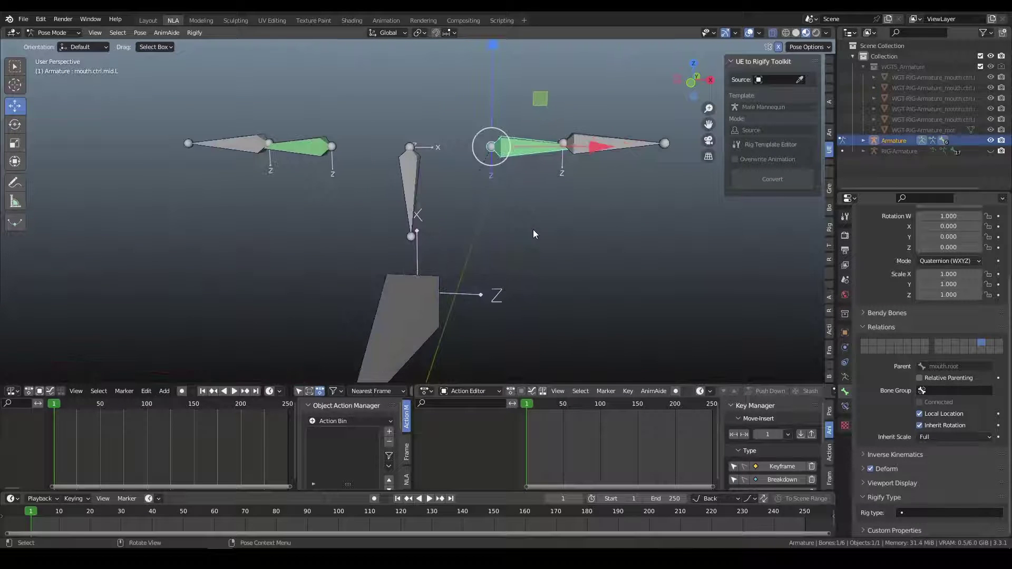
pyautogui.keyDown('ctrl'); pyautogui.scroll(-1, 522, 235); pyautogui.keyUp('ctrl')
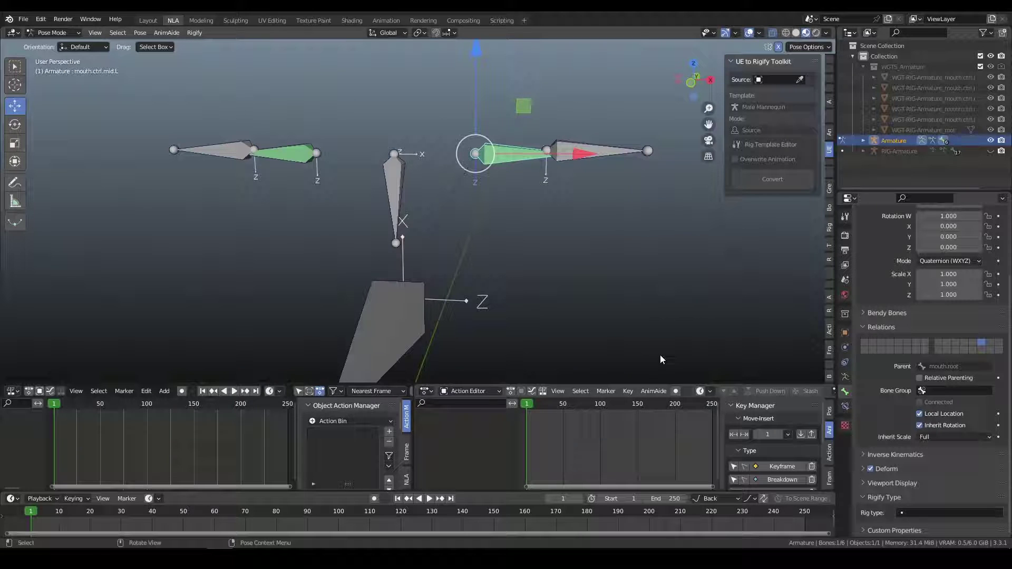
# Step: Switch the armature to Edit Mode and disable Deform on mouth.ctrl.mid.L
pyautogui.click(51, 33)
pyautogui.click(52, 54)
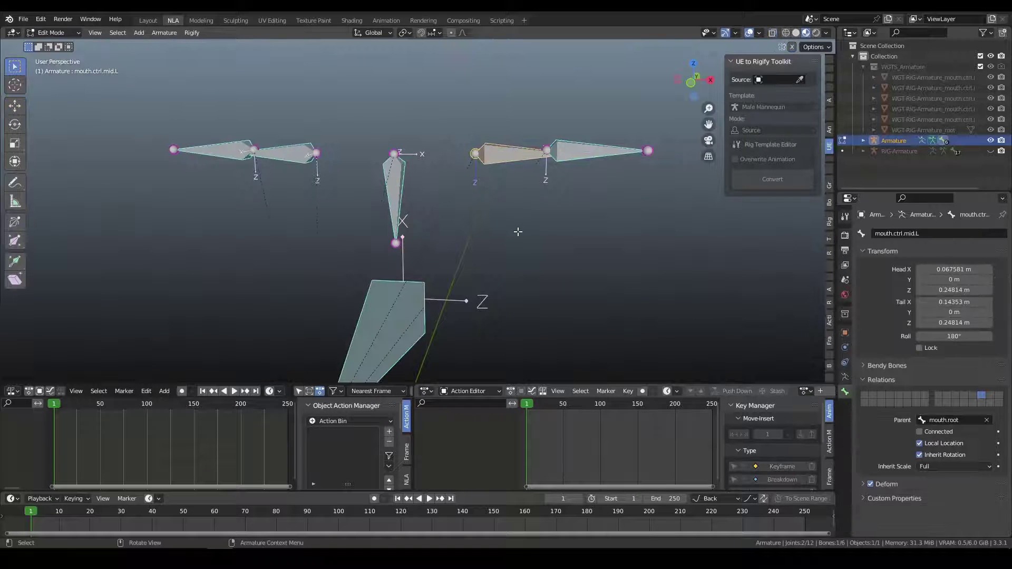
pyautogui.click(870, 484)
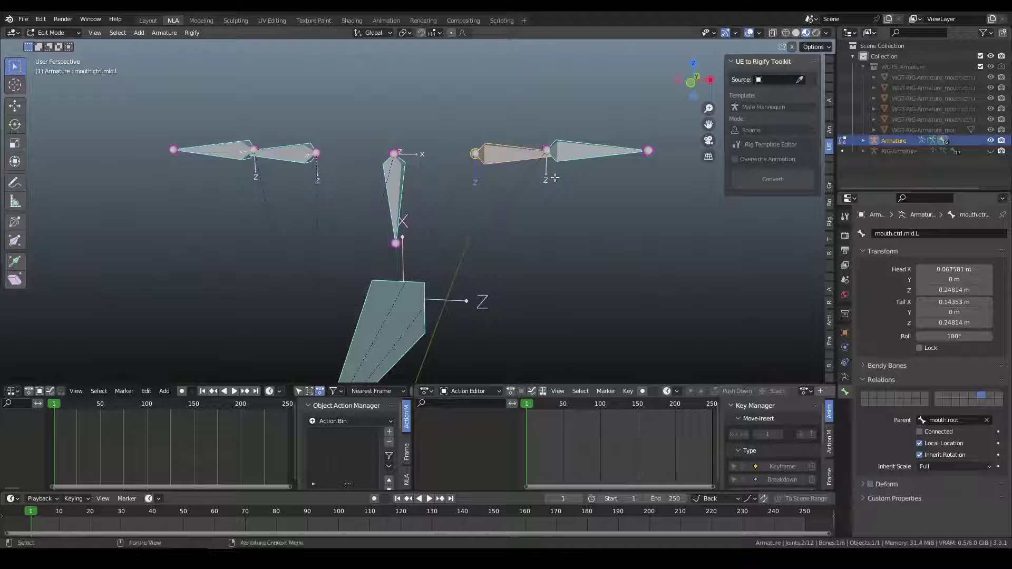
# Step: Duplicate mouth.ctrl.mid.L, scale the copy shorter and reveal it in the Outliner
pyautogui.rightClick(511, 156)
pyautogui.click(510, 157)
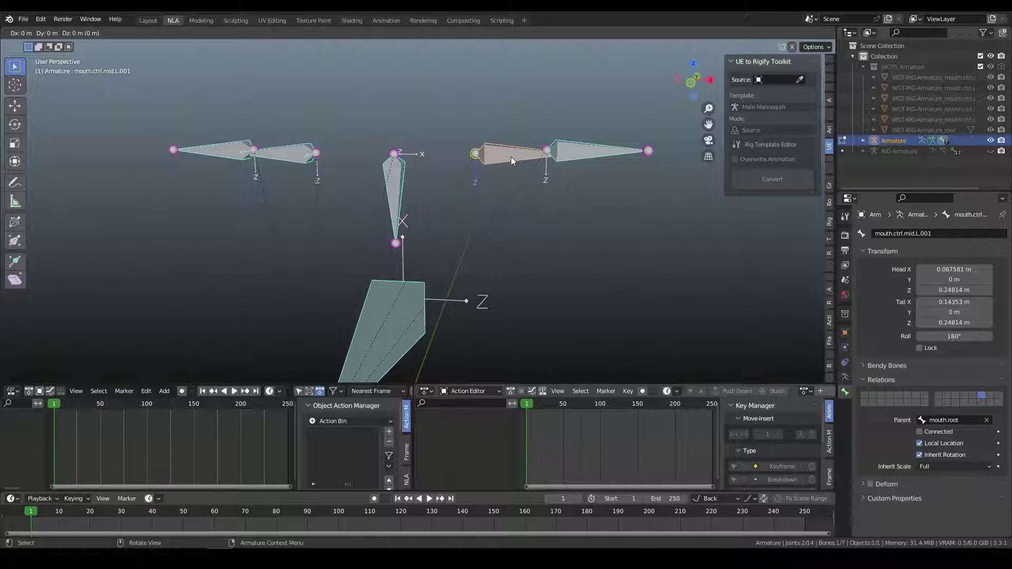
pyautogui.press('s')
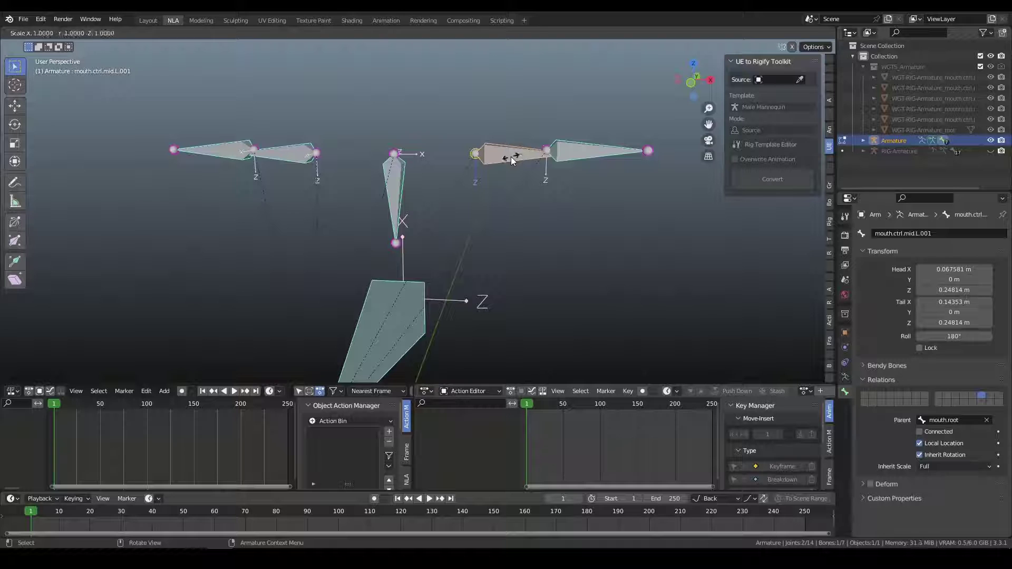
pyautogui.click(517, 153)
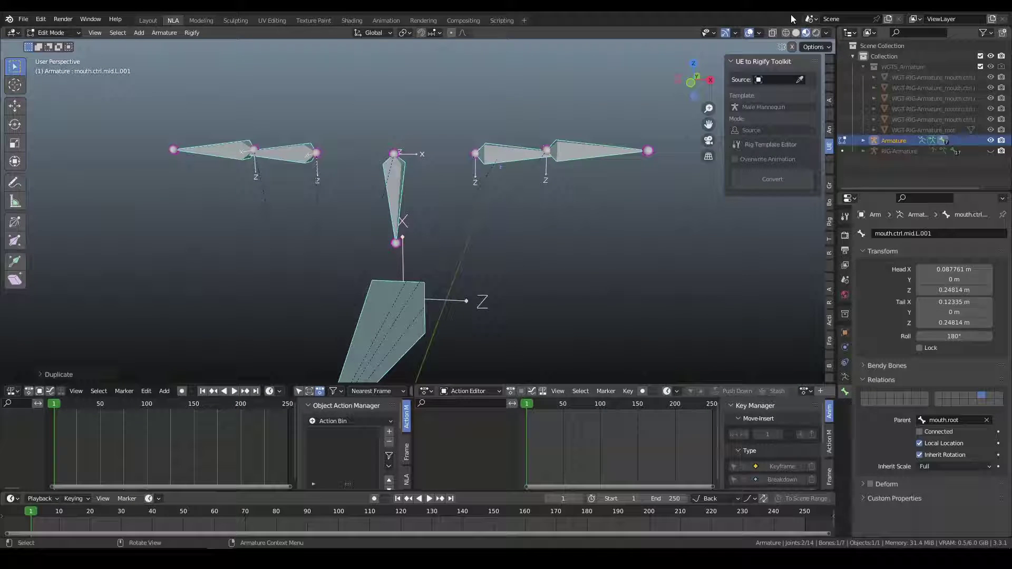
pyautogui.moveTo(552, 191); pyautogui.dragTo(543, 184, button='middle')
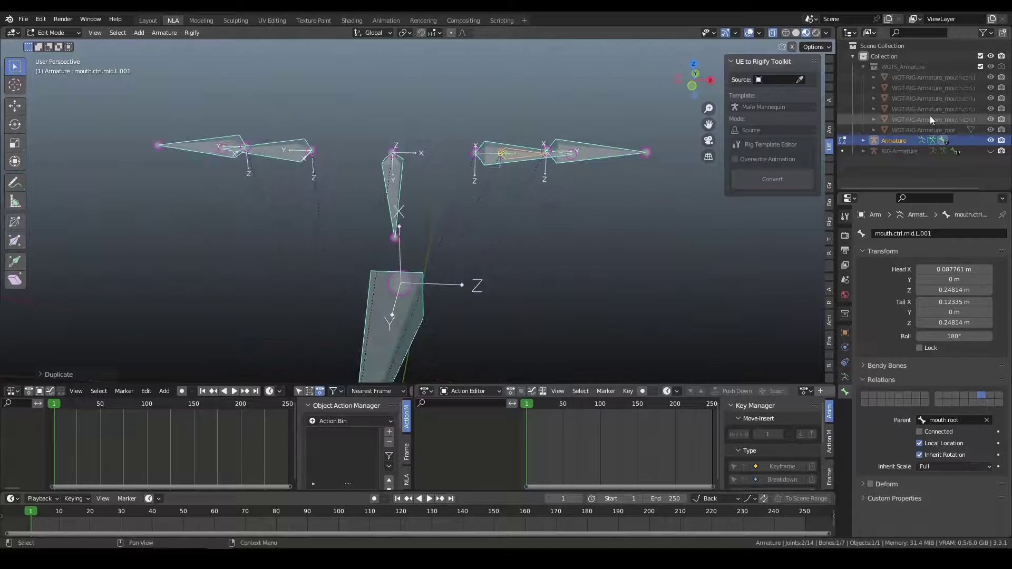
pyautogui.press('.')
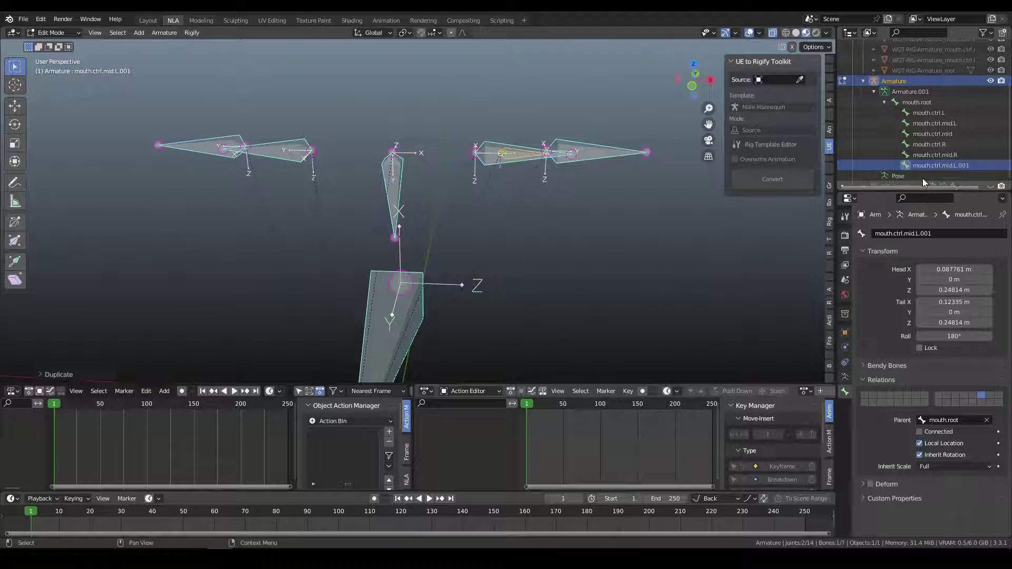
# Step: Rename the duplicate bone to DEF-mouth.ctrl.mid.L.001 in the Outliner
pyautogui.doubleClick(924, 165)
pyautogui.hotkey('ctrl', 'a')
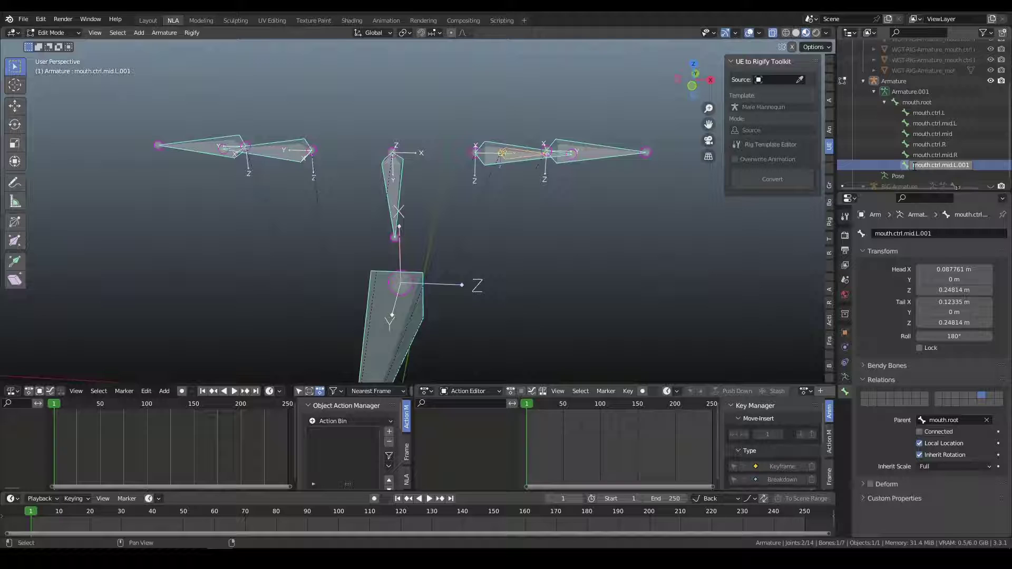
pyautogui.press('Home')
pyautogui.write('DEF-')
pyautogui.press('End')
pyautogui.press('BackSpace')
pyautogui.press('BackSpace')
pyautogui.press('BackSpace')
pyautogui.press('BackSpace')
pyautogui.press('Return')
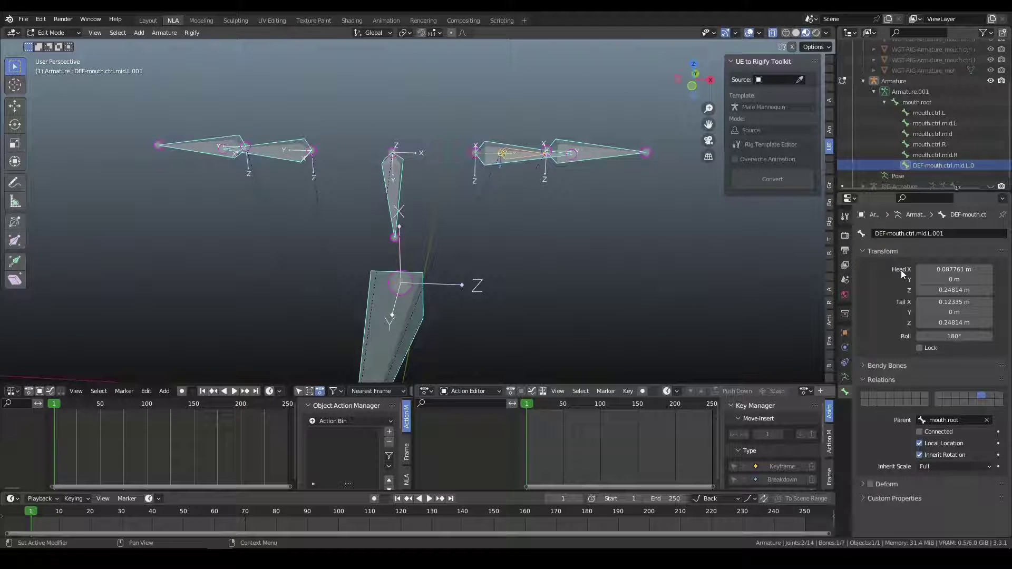
# Step: Change the DEF bone's parent from mouth.root to mouth.ctrl.mid.L and expand it in the Outliner
pyautogui.click(987, 420)
pyautogui.click(979, 419)
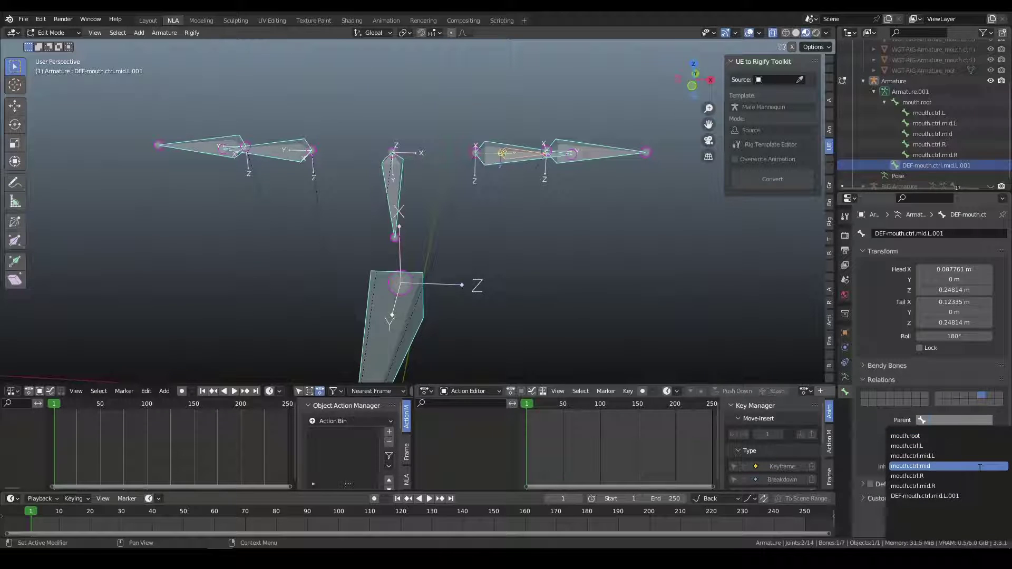
pyautogui.click(975, 456)
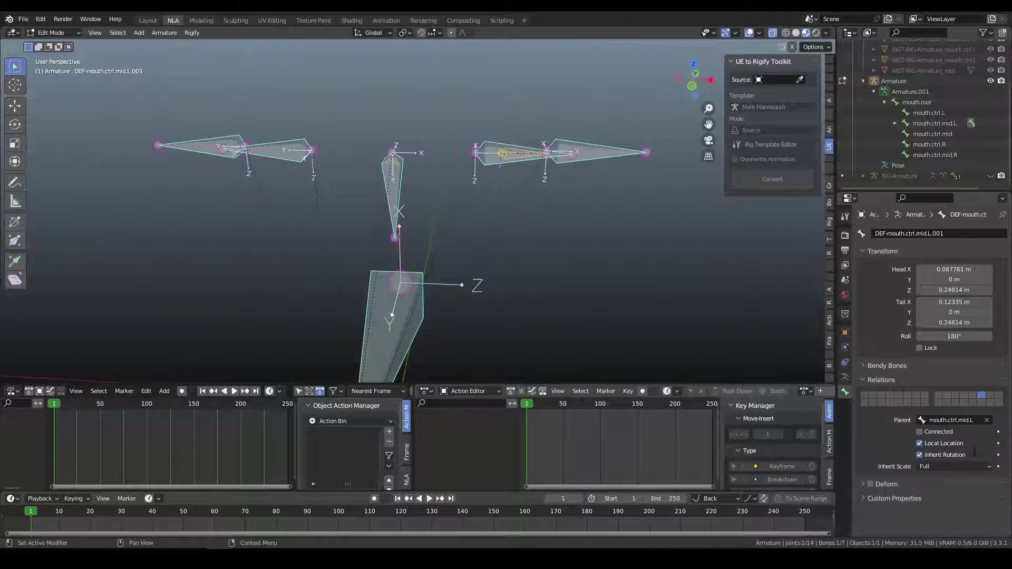
pyautogui.click(894, 127)
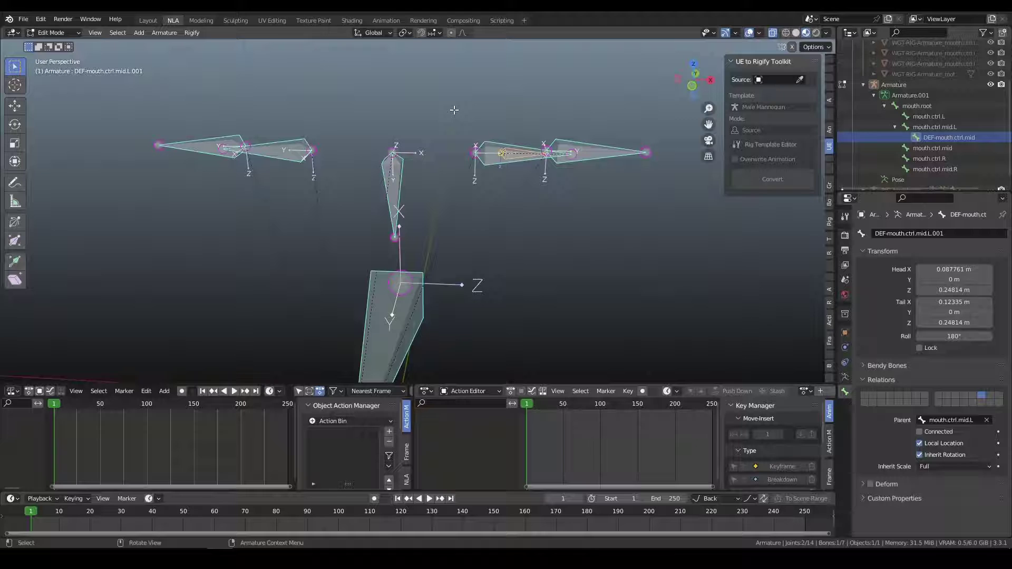
# Step: Switch the test armature into Pose Mode and show the Bone Constraints tab
pyautogui.click(69, 33)
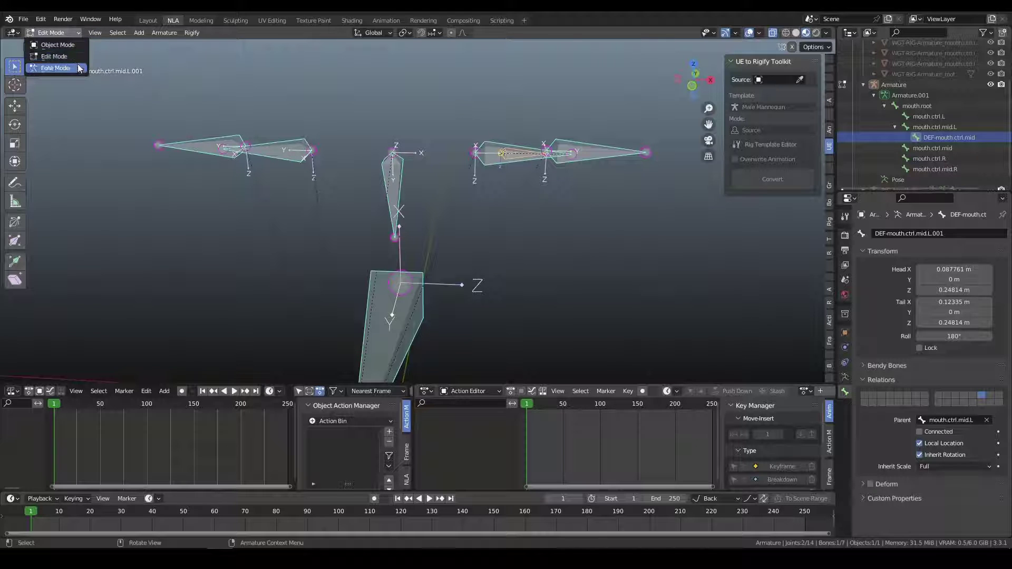
pyautogui.click(55, 68)
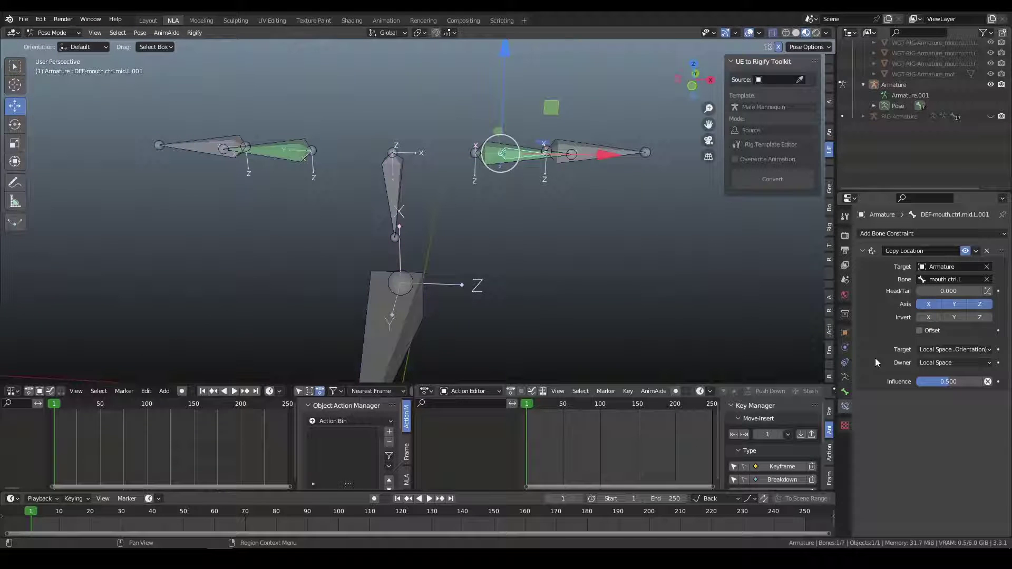
pyautogui.click(845, 406)
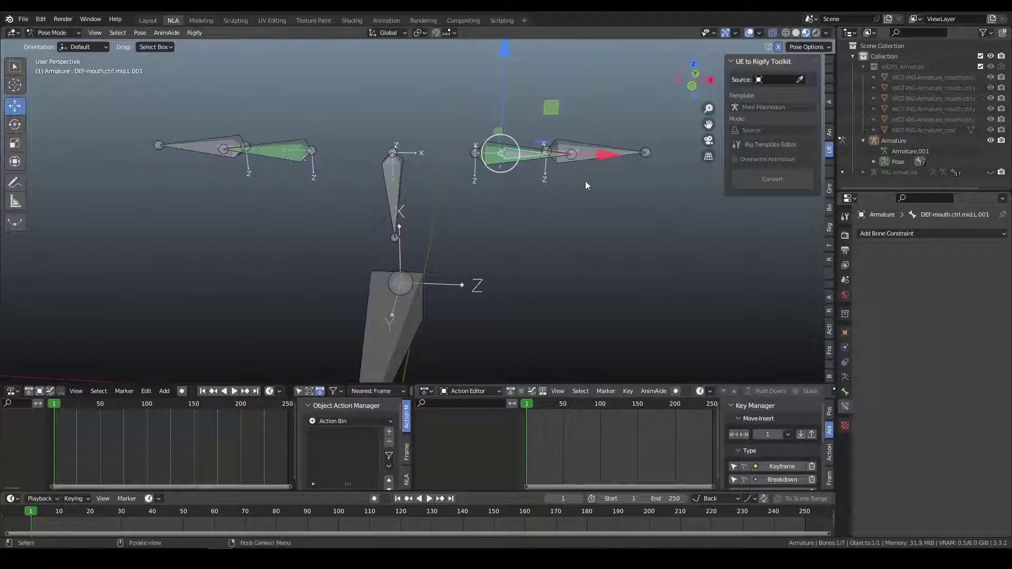
# Step: Select mouth.ctrl.mid.L to view its Copy Location on mouth.ctrl.L at 0.500 influence
pyautogui.click(488, 170)
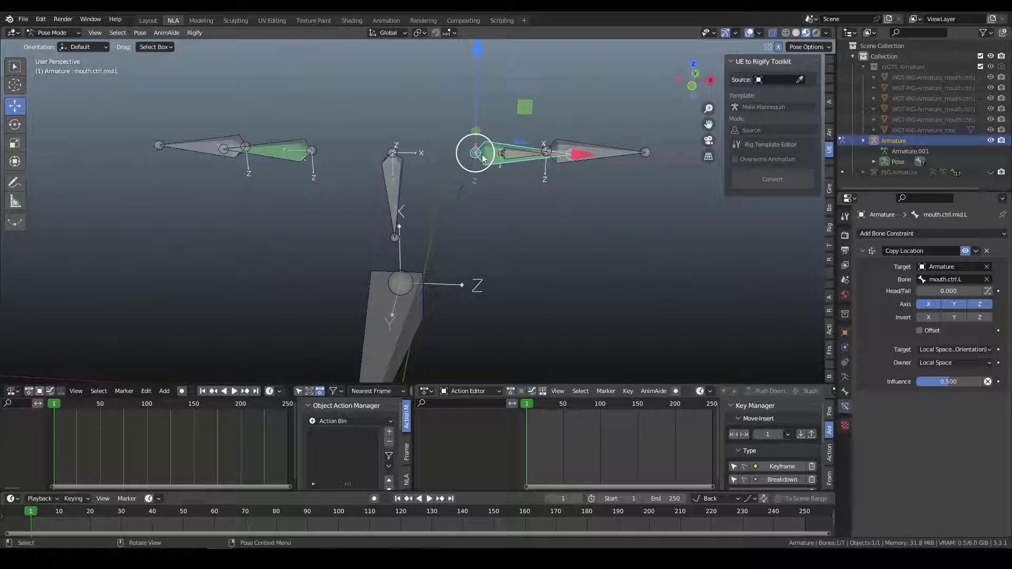
pyautogui.click(506, 161)
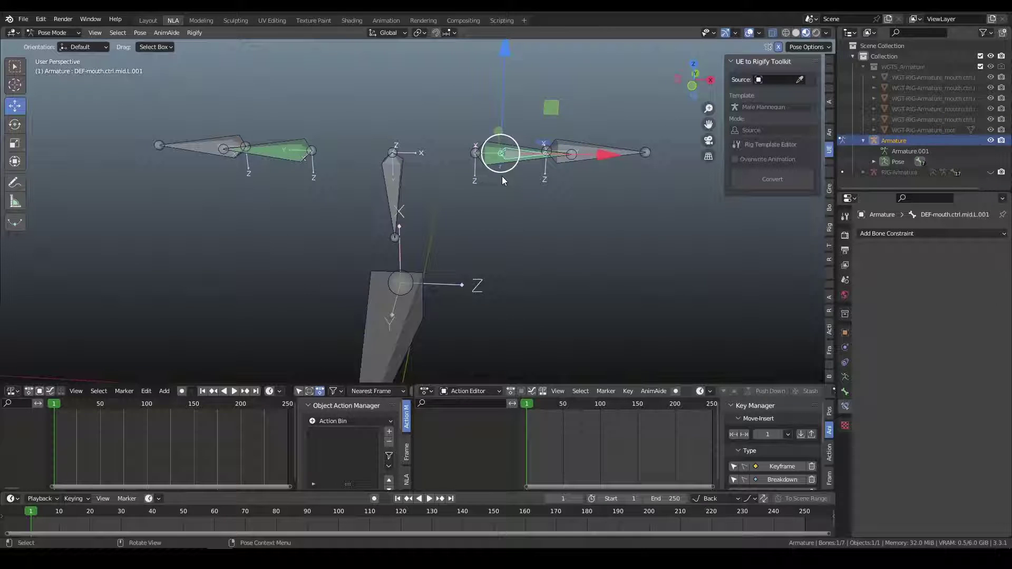
pyautogui.click(524, 192)
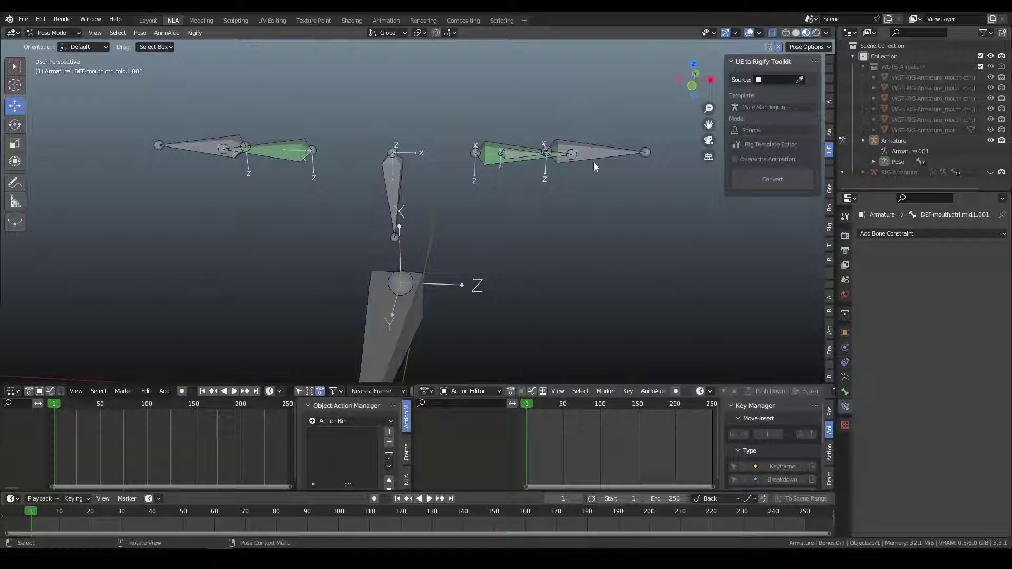
pyautogui.click(492, 160)
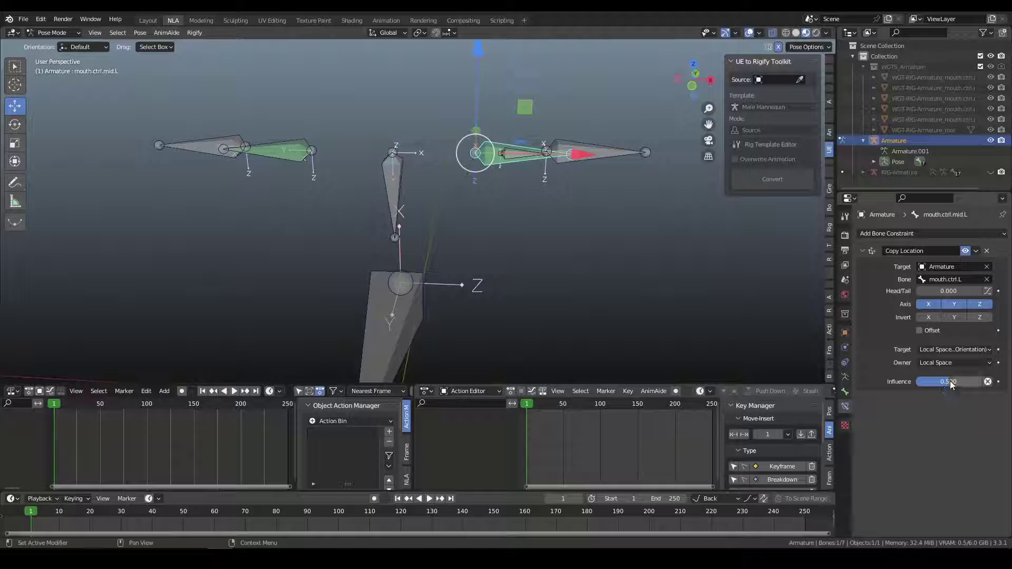
# Step: Give mouth.ctrl.mid.L Rigify type basic.raw_copy, Relink Constraints off, and a diamond widget
pyautogui.click(845, 392)
pyautogui.scroll(-4, 891, 470)
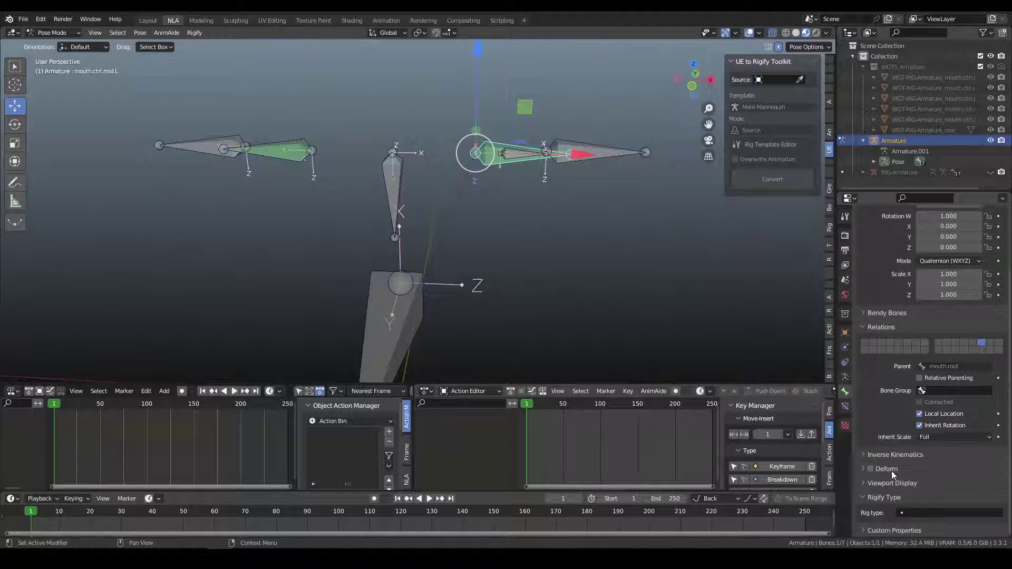
pyautogui.click(901, 514)
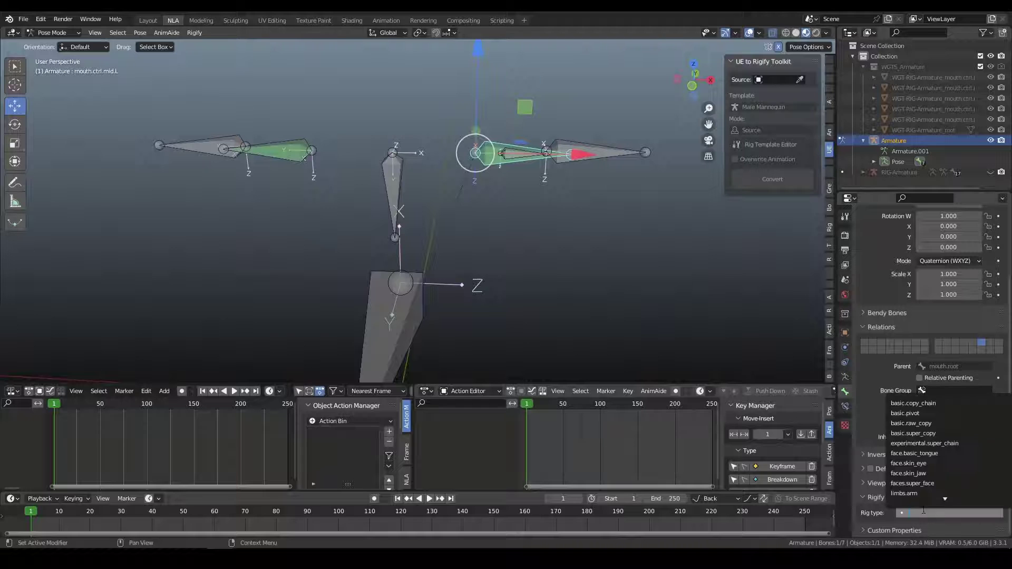
pyautogui.click(935, 425)
pyautogui.scroll(-5, 934, 428)
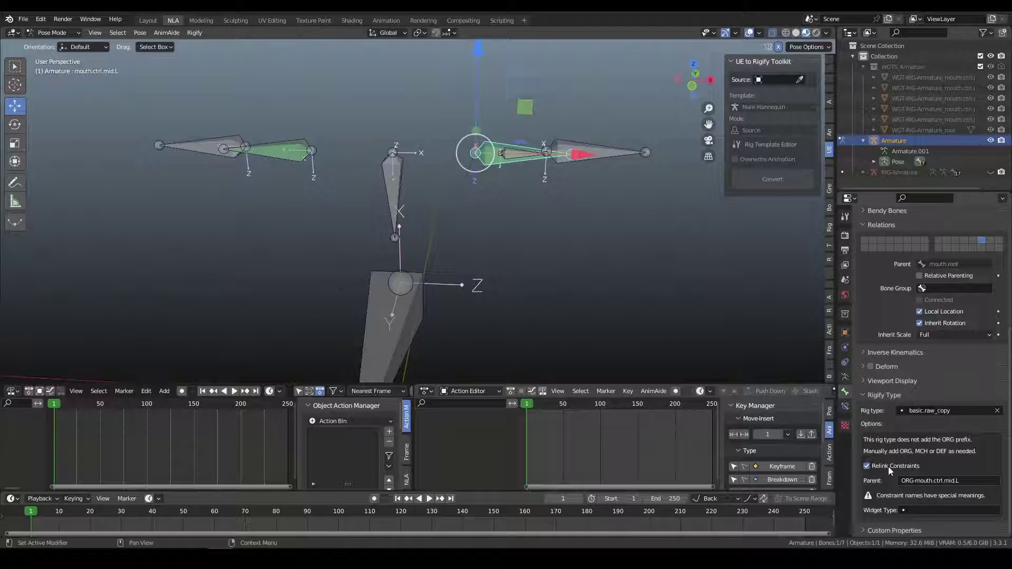
pyautogui.click(888, 466)
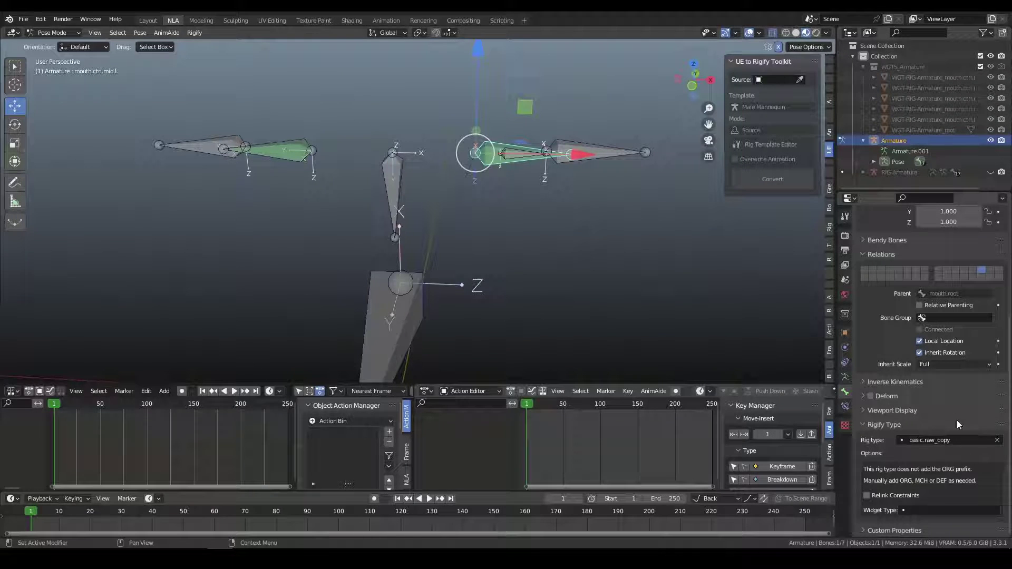
pyautogui.click(945, 507)
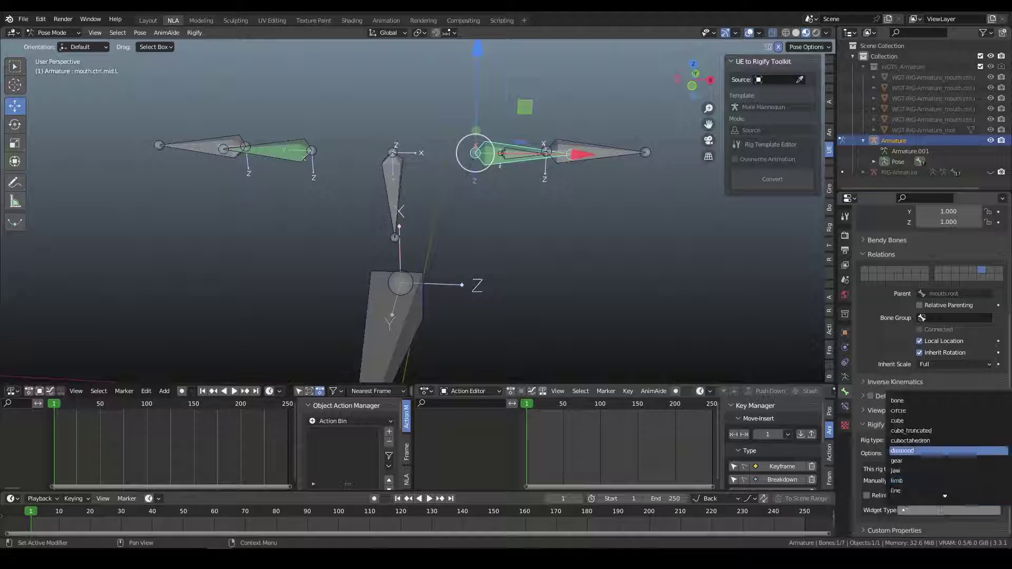
pyautogui.click(934, 452)
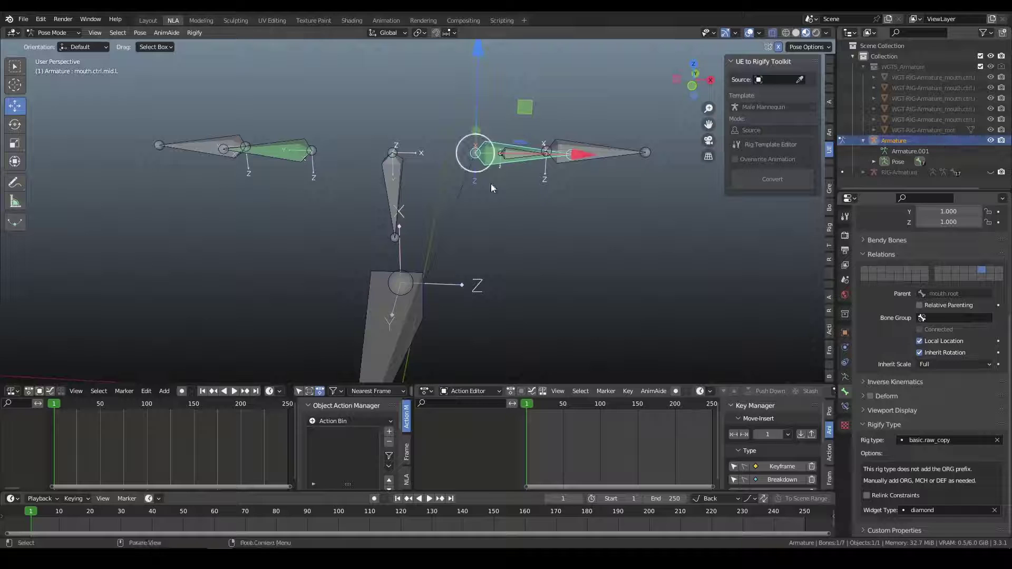
pyautogui.click(511, 159)
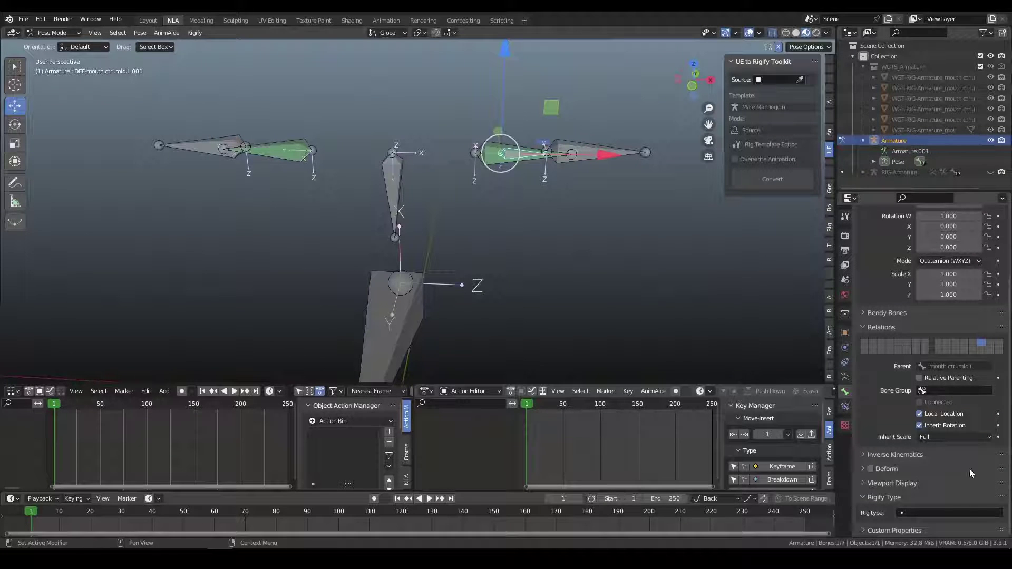
# Step: Set the DEF-mouth.ctrl.mid.L.001 bone's Rigify rig type to basic.raw_copy
pyautogui.click(958, 506)
pyautogui.click(934, 514)
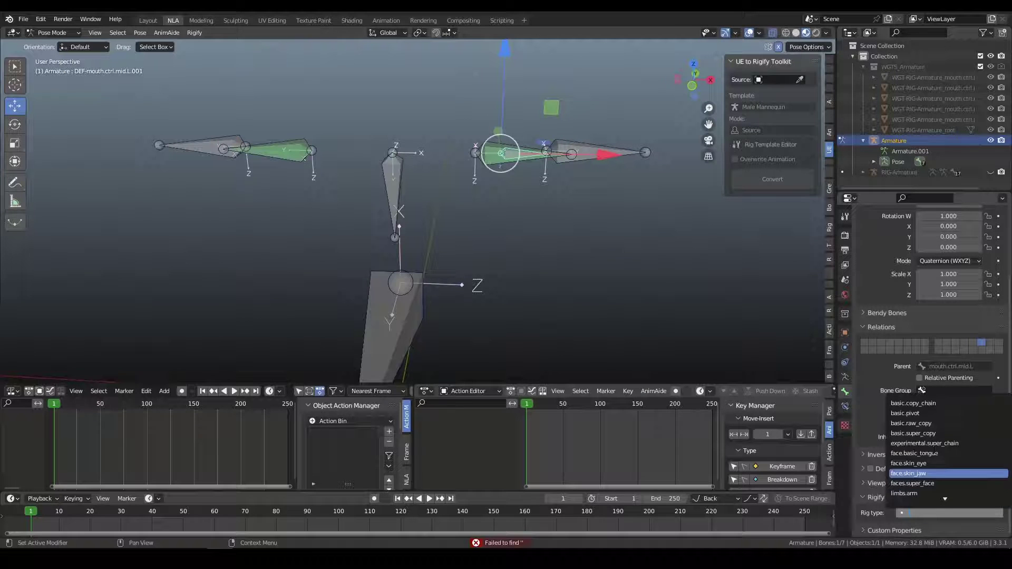
pyautogui.click(928, 423)
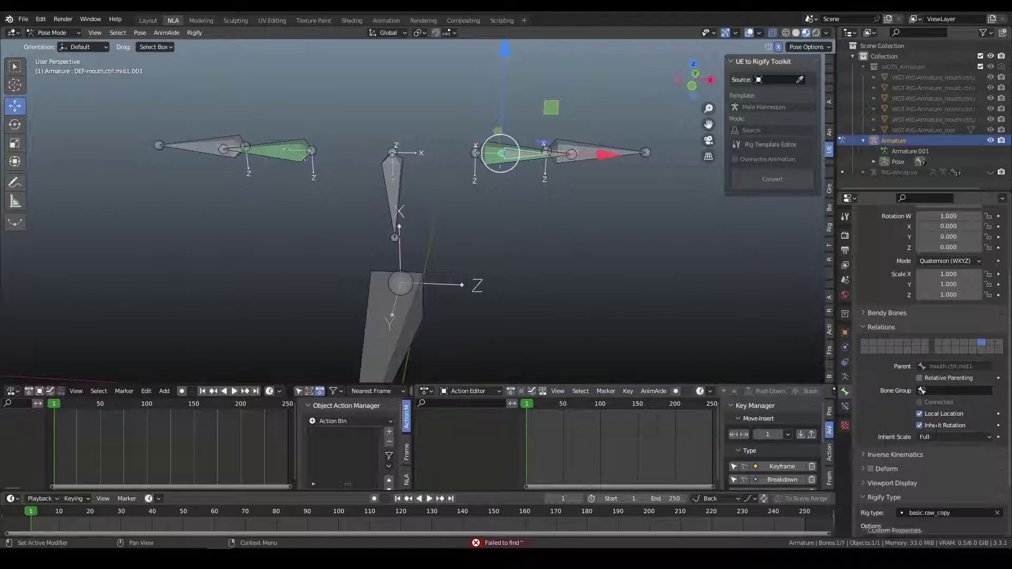
pyautogui.scroll(-3, 947, 436)
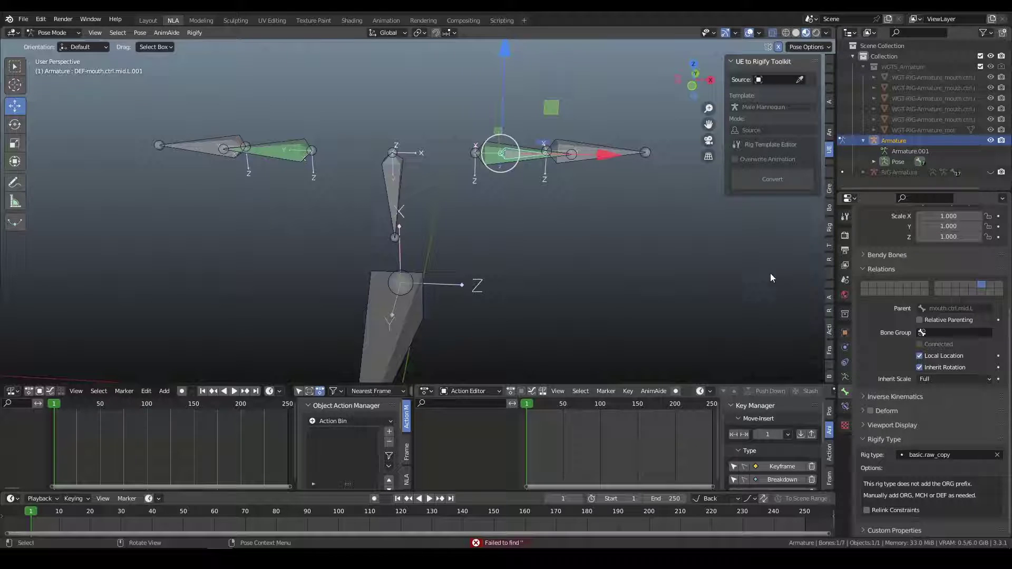
# Step: Select mouth.ctrl.mid.L and try a rotation, cancelling it so the bones stay unchanged
pyautogui.click(498, 163)
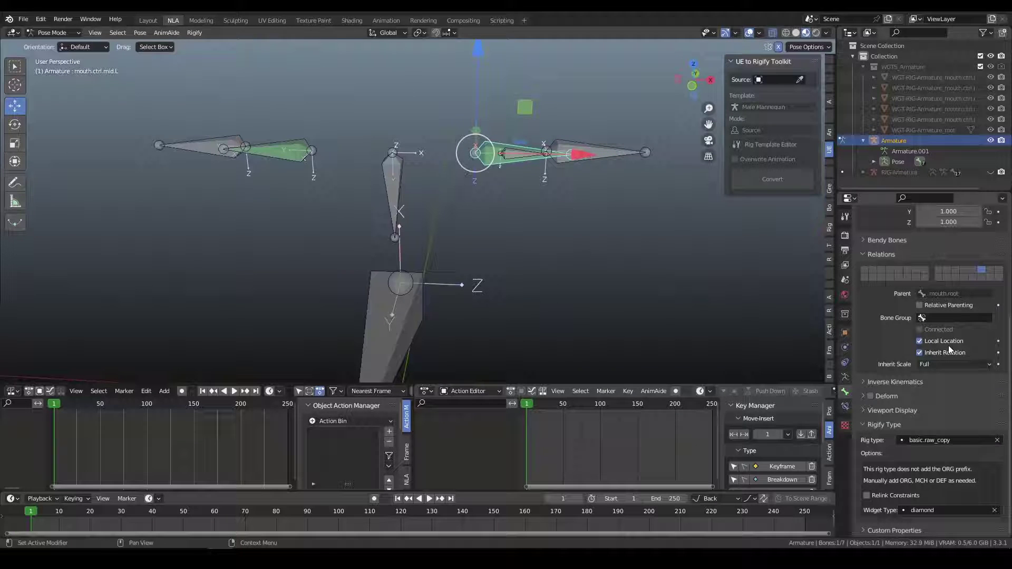
pyautogui.press('r')
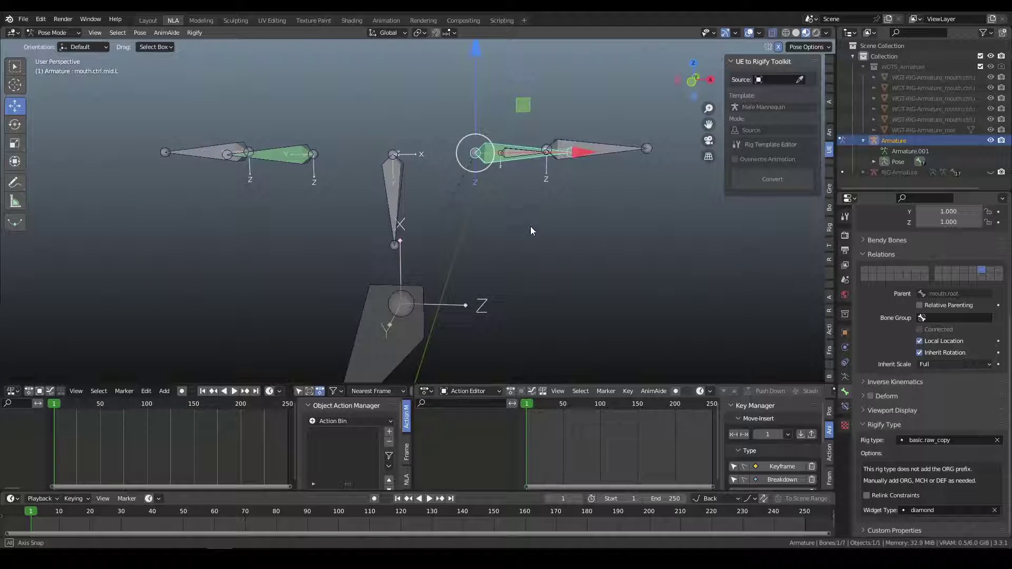
pyautogui.click(530, 230)
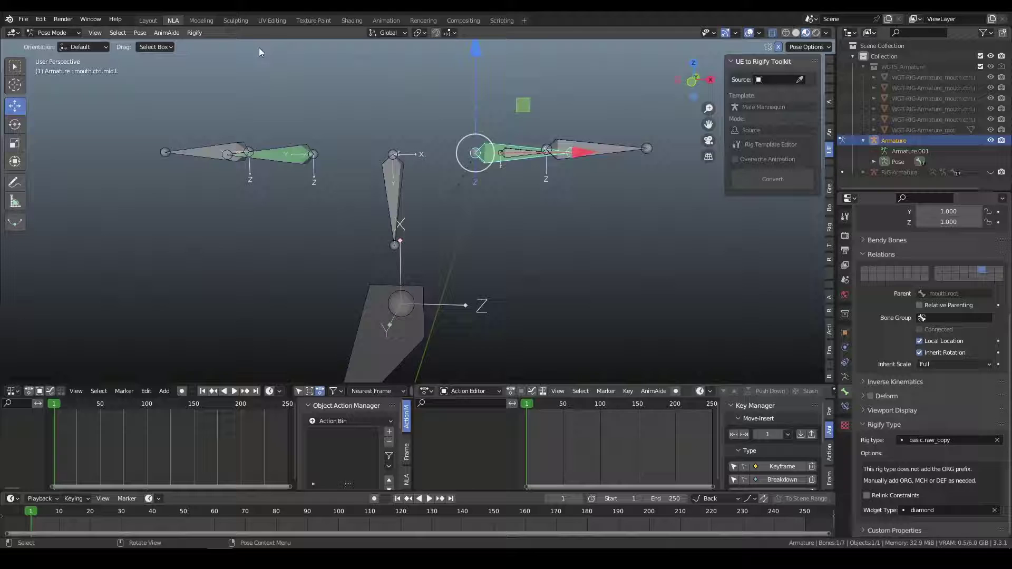
pyautogui.click(192, 33)
# Step: Generate RIG-Armature from the metarig, put it in Pose Mode, and hide the source Armature
pyautogui.click(205, 49)
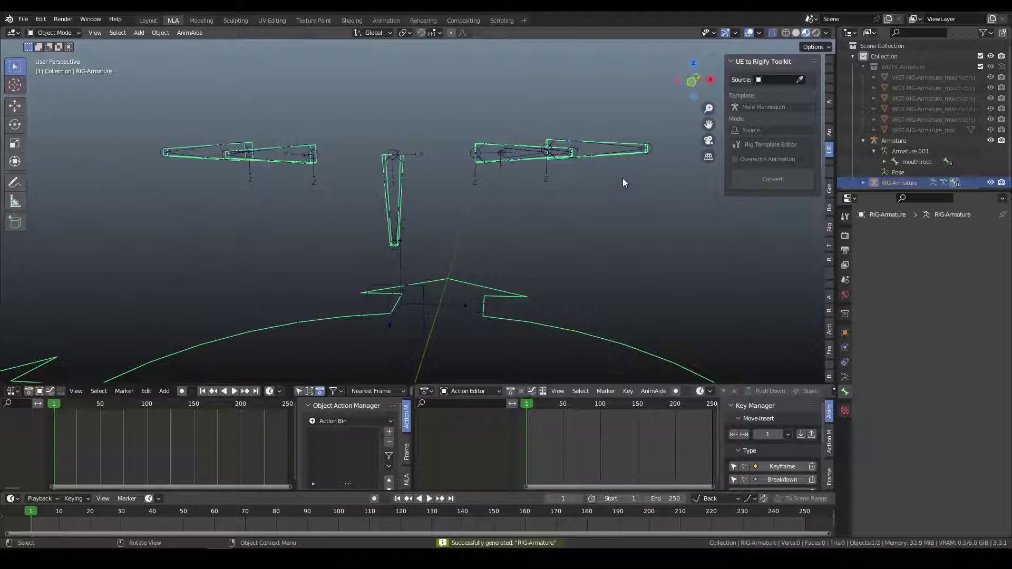
pyautogui.click(845, 377)
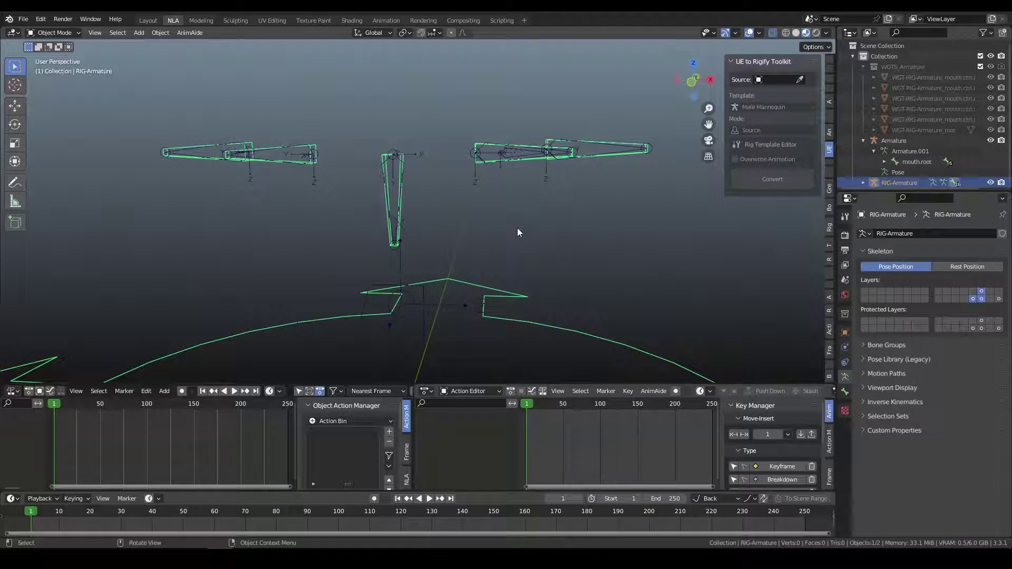
pyautogui.hotkey('ctrl', 'Tab')
pyautogui.click(555, 343)
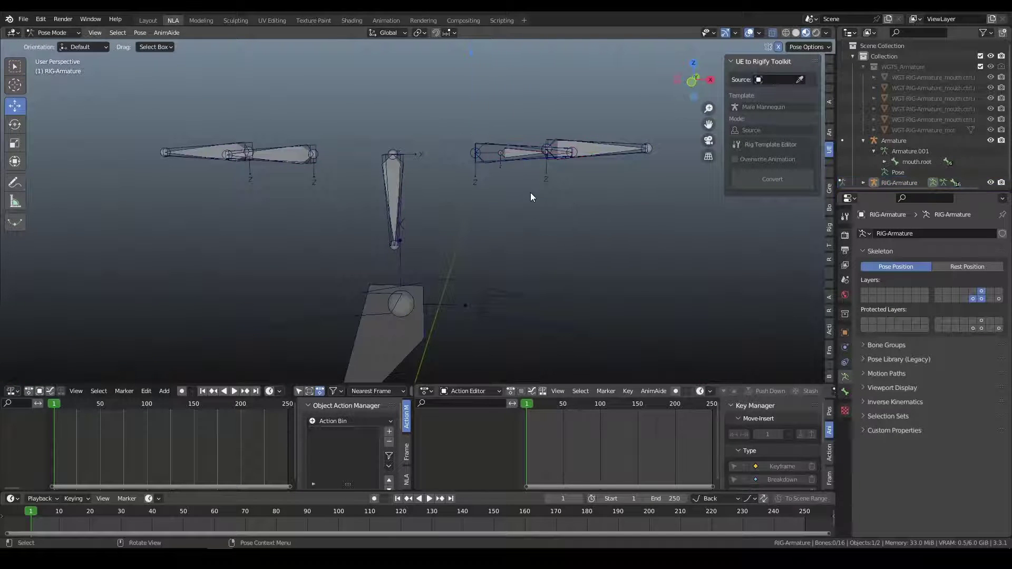
pyautogui.moveTo(530, 192); pyautogui.dragTo(512, 212, button='middle')
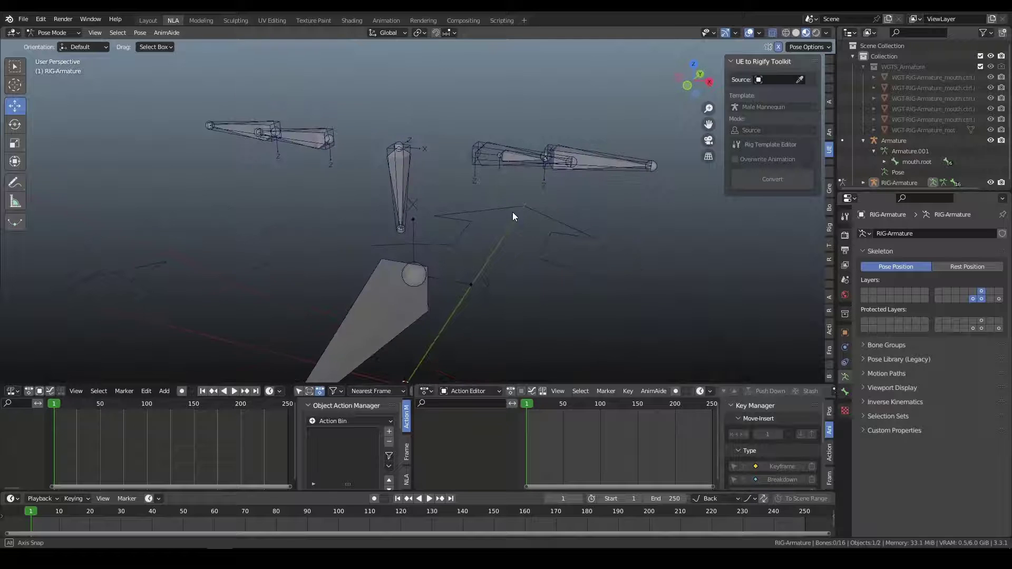
pyautogui.click(991, 141)
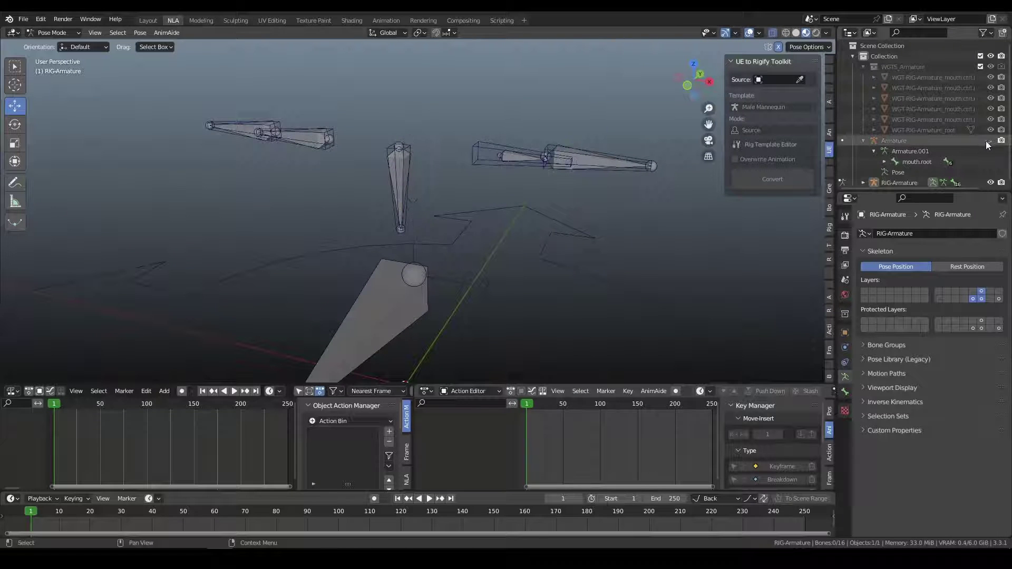
# Step: Move mouth.ctrl.L down and mouth.ctrl.mid.L, then view the mid control's bone constraints
pyautogui.click(644, 173)
pyautogui.moveTo(542, 154); pyautogui.dragTo(621, 345)
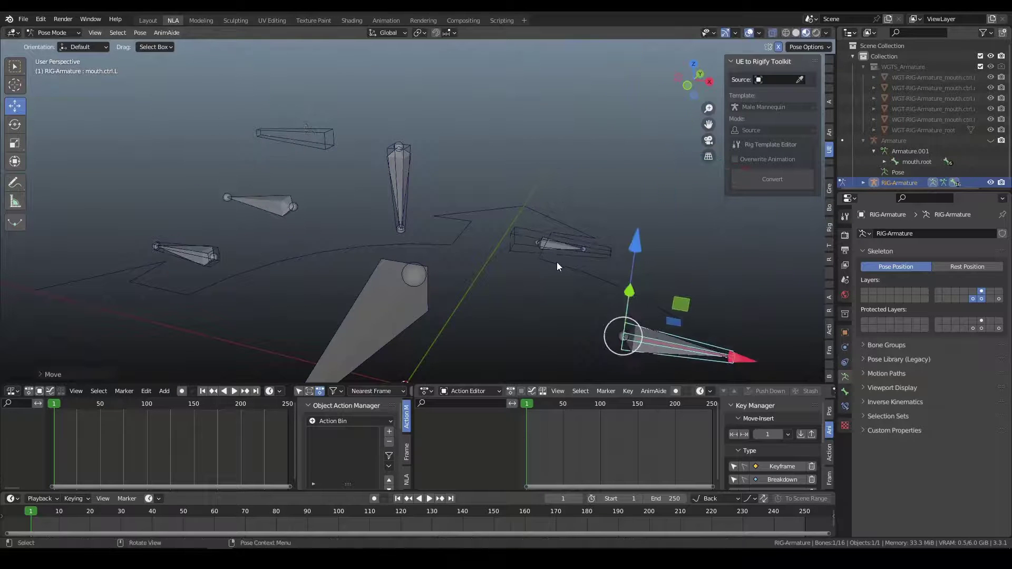
pyautogui.click(606, 253)
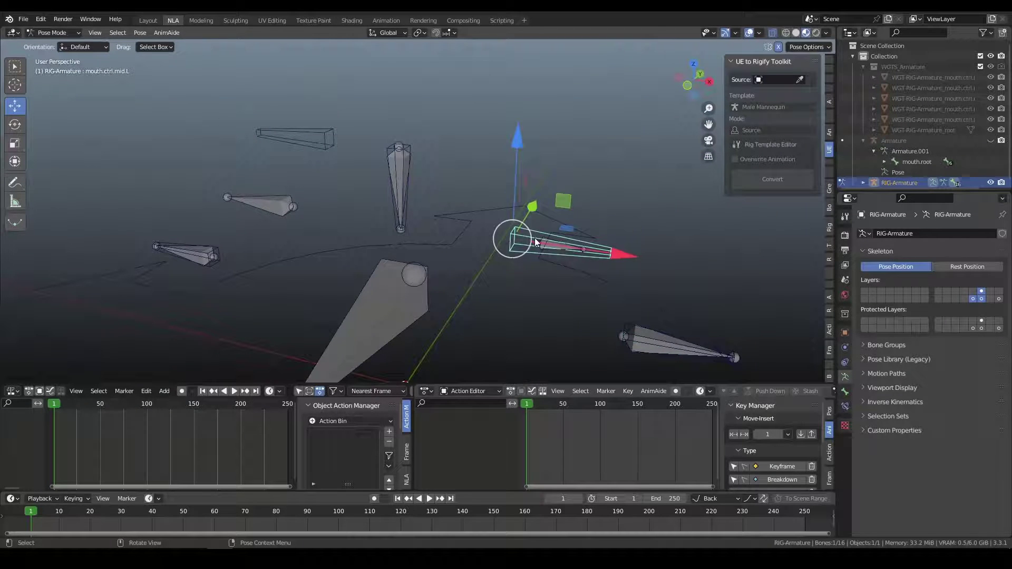
pyautogui.moveTo(607, 253); pyautogui.dragTo(515, 210)
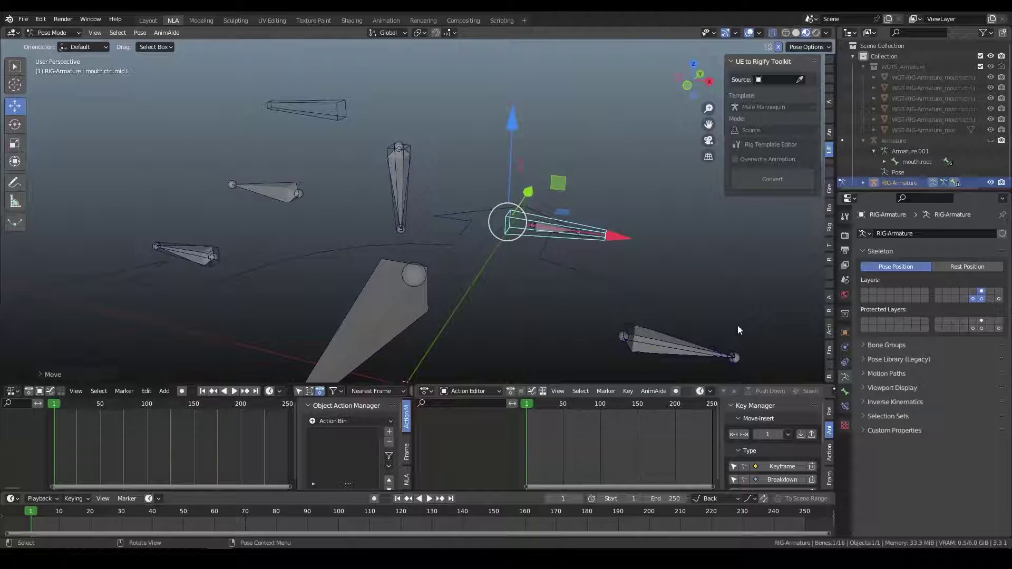
pyautogui.click(844, 406)
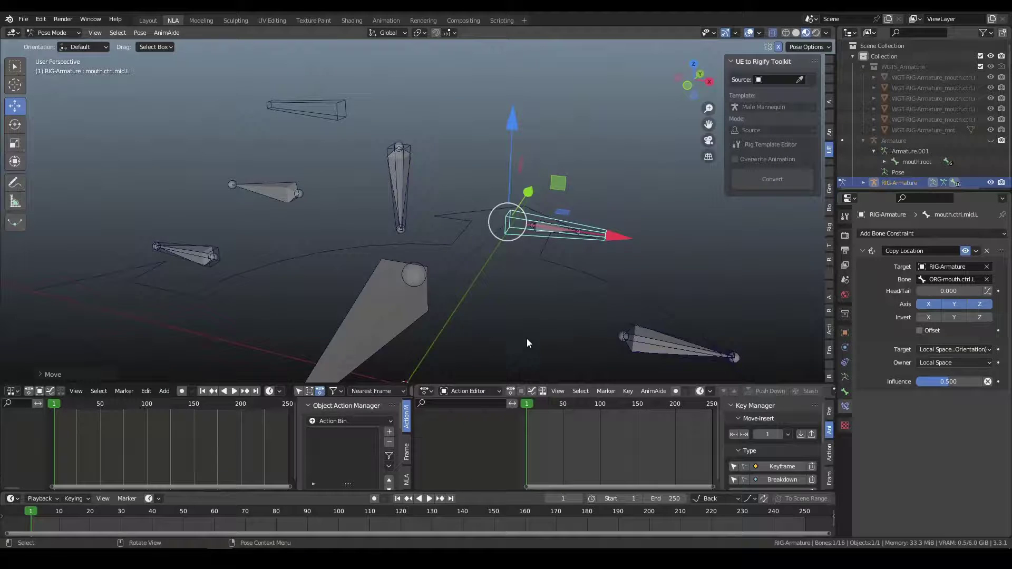
pyautogui.moveTo(527, 338); pyautogui.dragTo(547, 331, button='middle')
# Step: Compare mouth.ctrl.mid.R with DEF-mouth.ctrl.mid.R in the Bone tab, then move mouth.ctrl.mid.R down-left
pyautogui.click(240, 230)
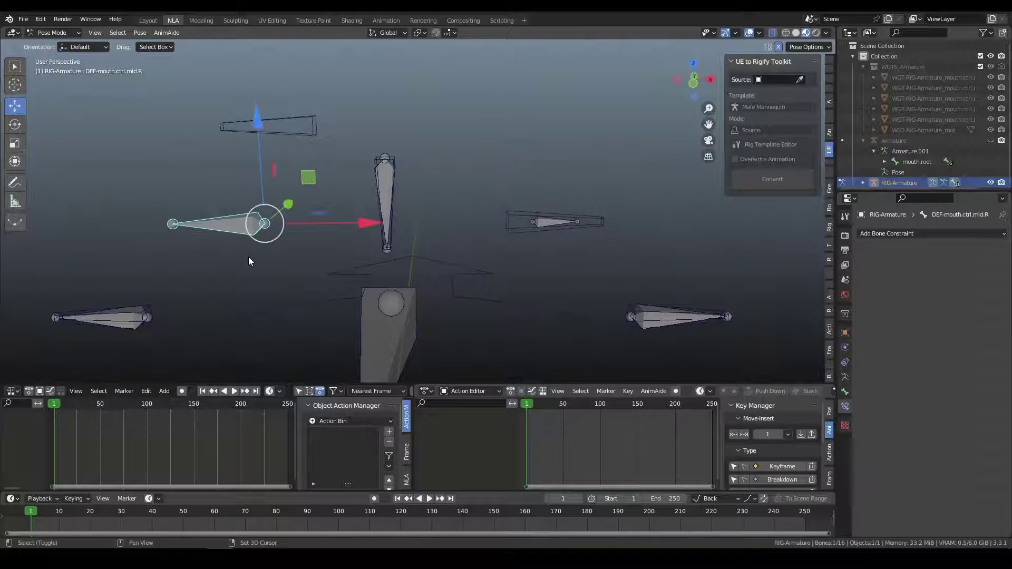
pyautogui.moveTo(249, 257); pyautogui.dragTo(334, 78, button='middle')
pyautogui.click(337, 93)
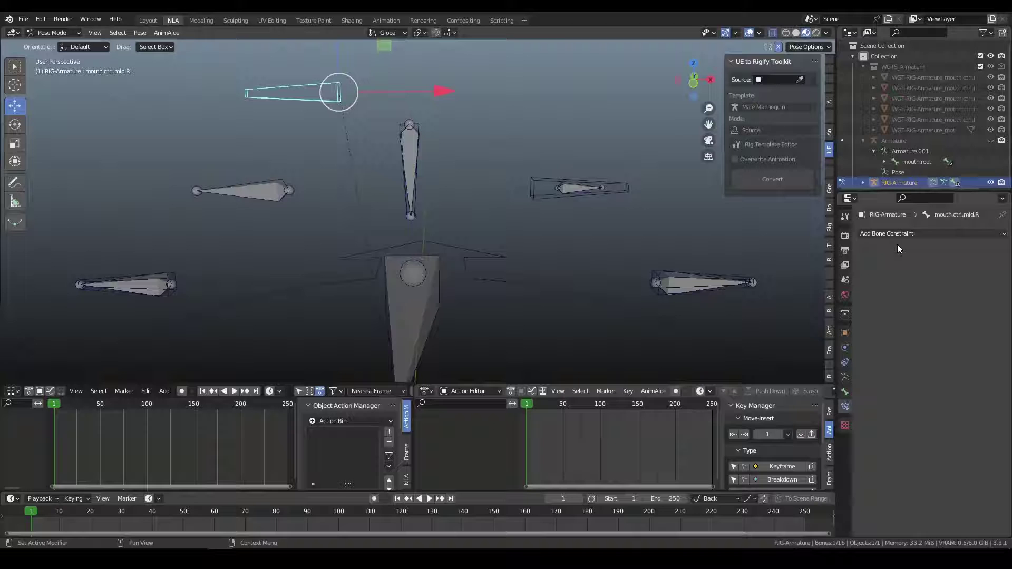
pyautogui.click(845, 390)
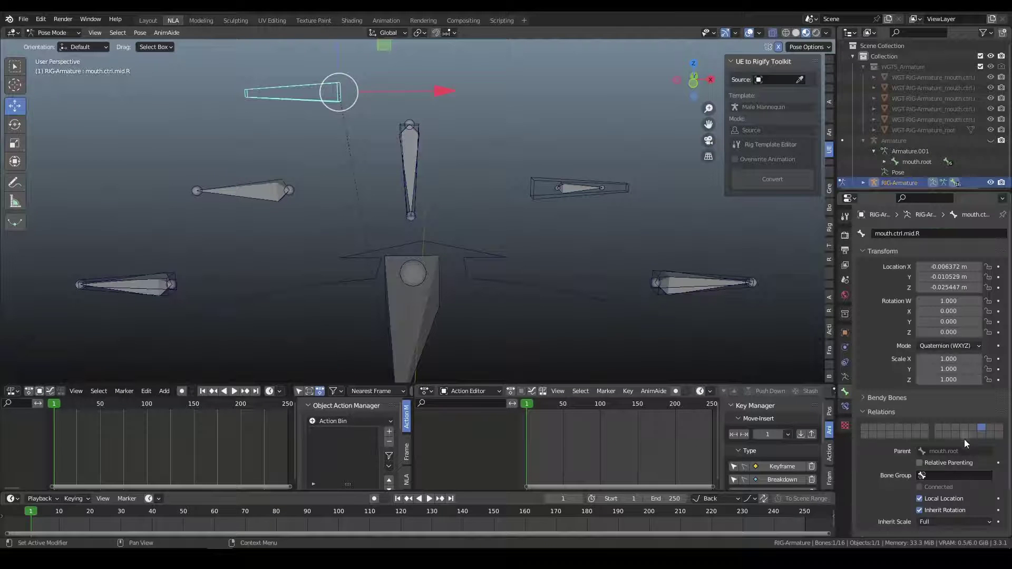
pyautogui.moveTo(330, 182); pyautogui.dragTo(340, 115, button='middle')
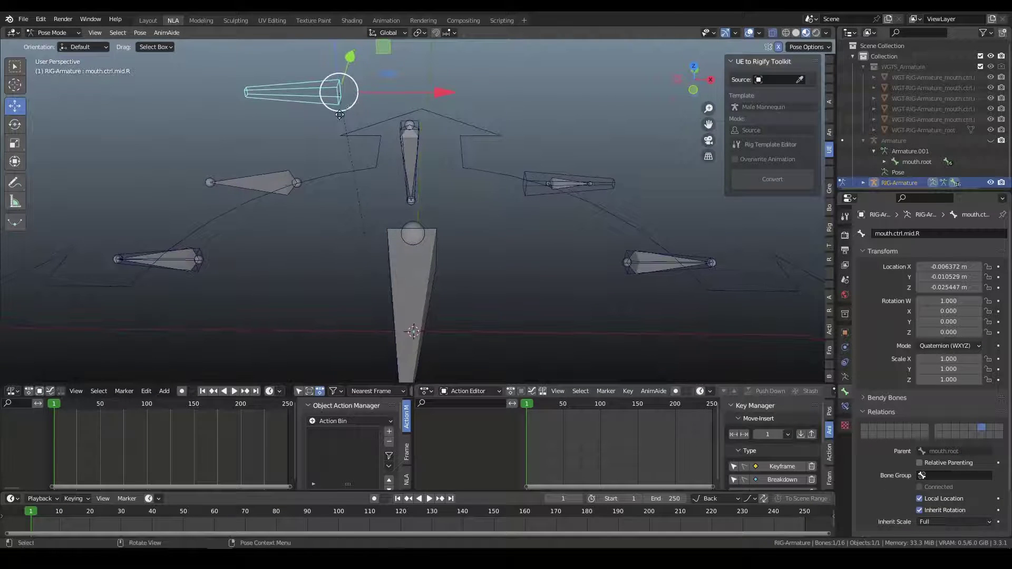
pyautogui.click(278, 194)
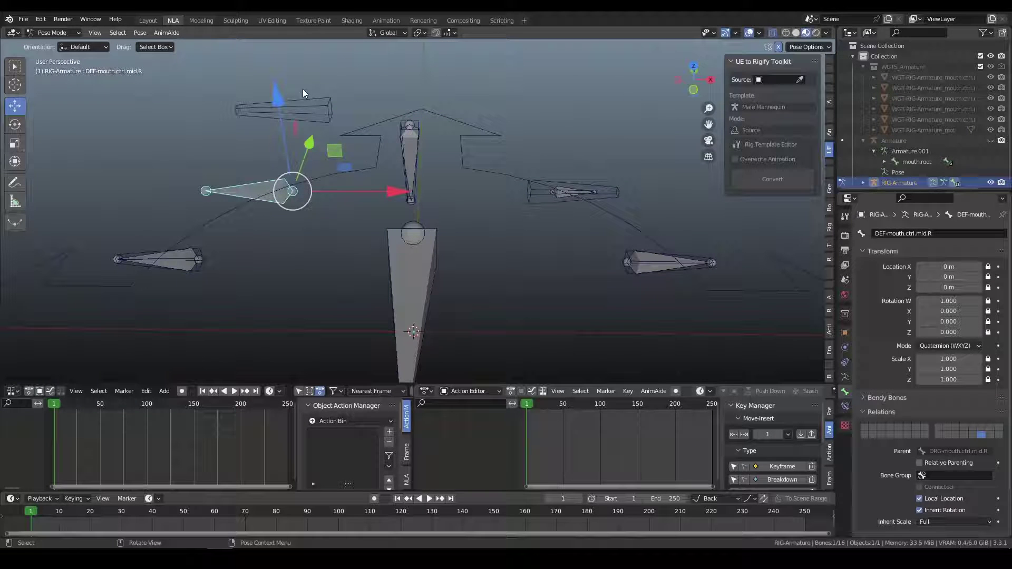
pyautogui.moveTo(315, 116)
pyautogui.mouseDown()
pyautogui.moveTo(293, 207)
pyautogui.moveTo(350, 47)
pyautogui.moveTo(322, 123)
pyautogui.mouseUp()
# Step: Move mouth.ctrl.mid.L to mirror the right side, and move mouth.ctrl.L upward
pyautogui.click(557, 211)
pyautogui.moveTo(559, 207); pyautogui.dragTo(534, 246)
pyautogui.moveTo(534, 246); pyautogui.dragTo(569, 274, button='middle')
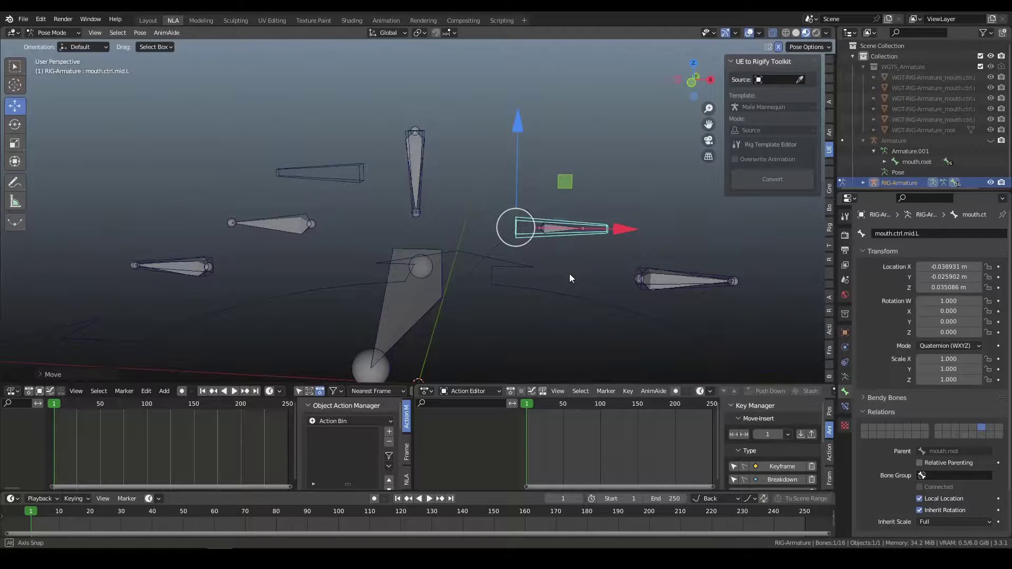
pyautogui.moveTo(641, 272); pyautogui.dragTo(595, 114)
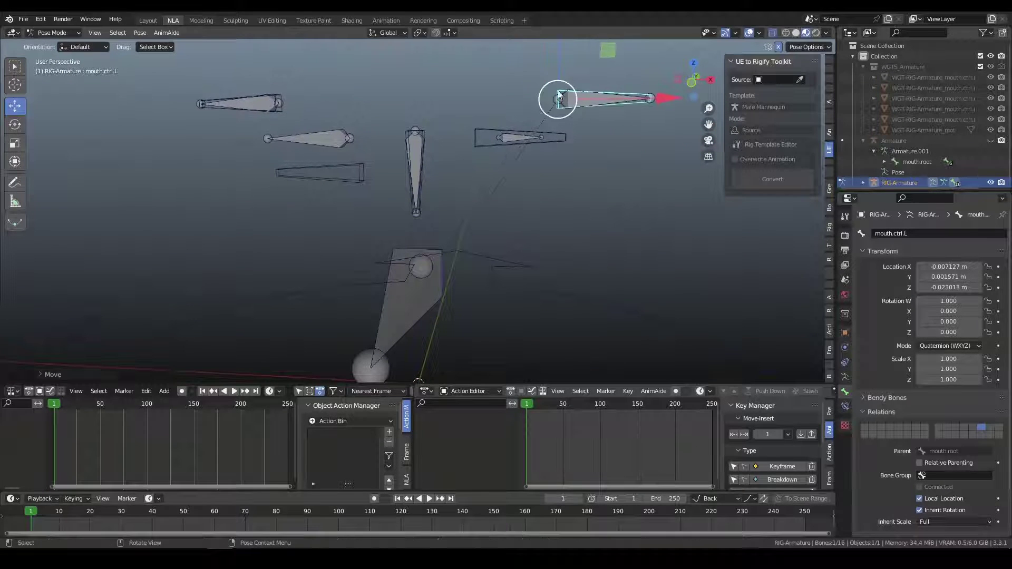
# Step: Reveal mouth.ctrl.mid.L and DEF-mouth.ctrl.R in the Outliner and expand ORG-mouth.ctrl.R's constraints
pyautogui.click(519, 141)
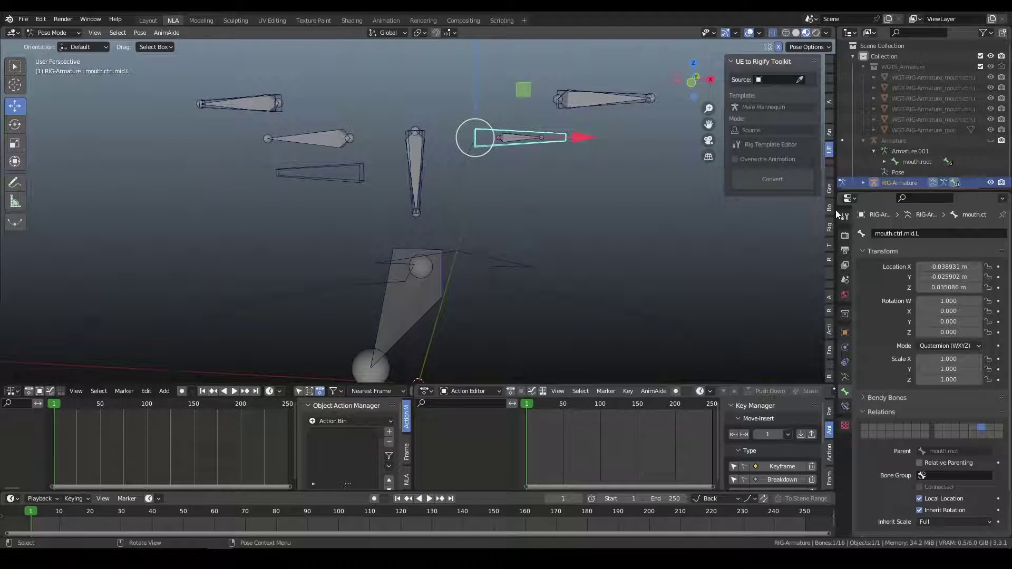
pyautogui.press('.')
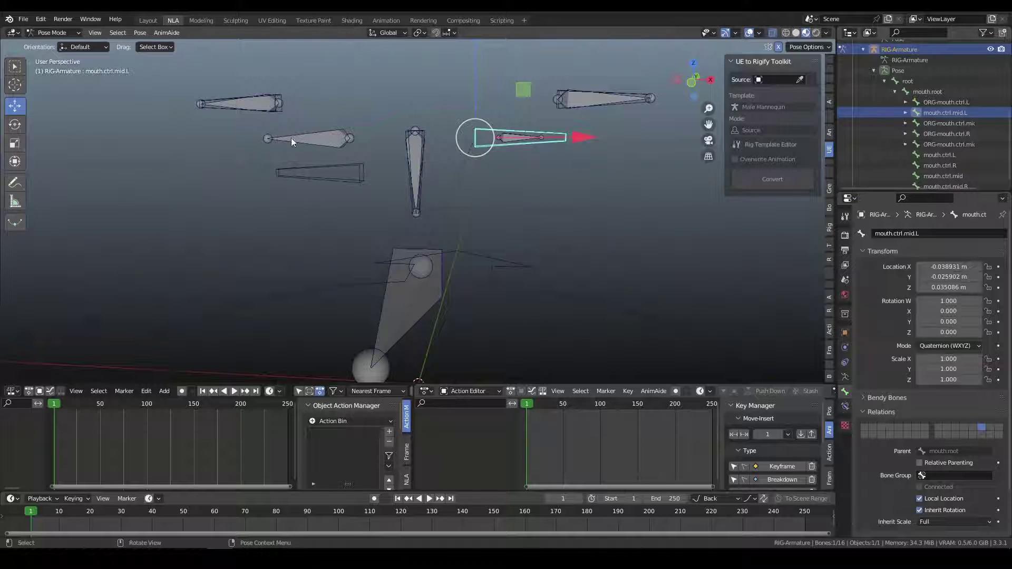
pyautogui.click(280, 109)
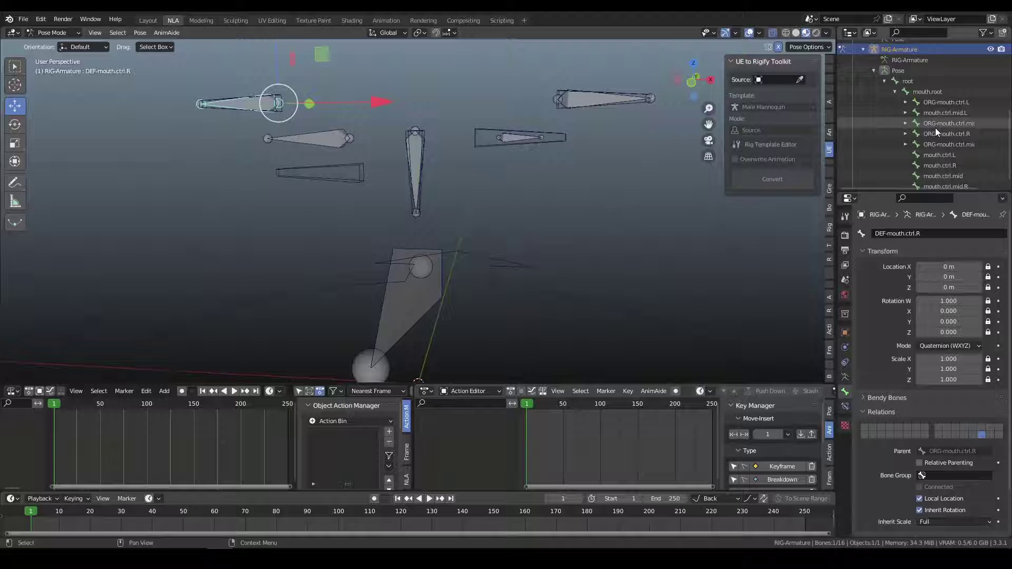
pyautogui.press('.')
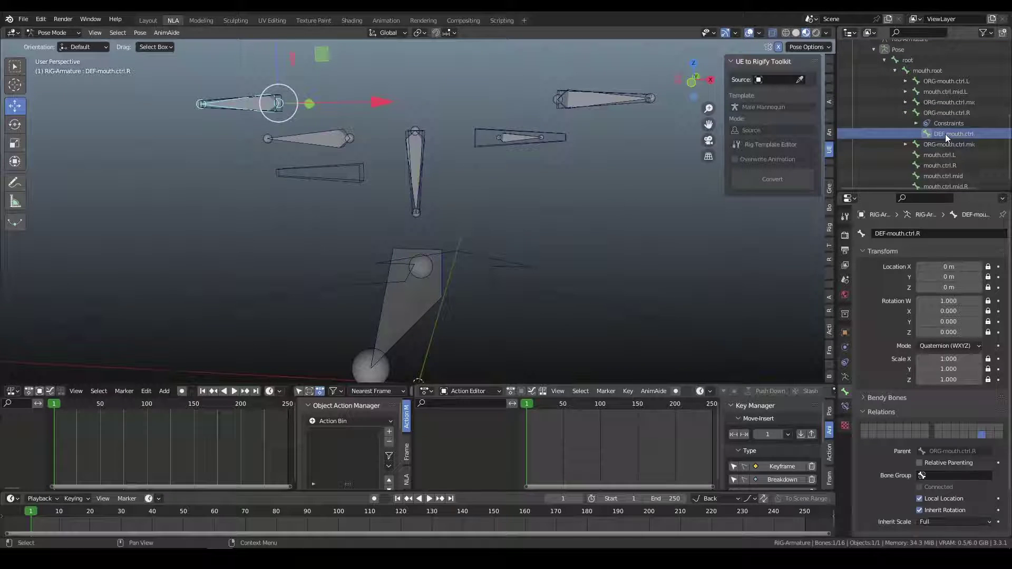
pyautogui.click(916, 124)
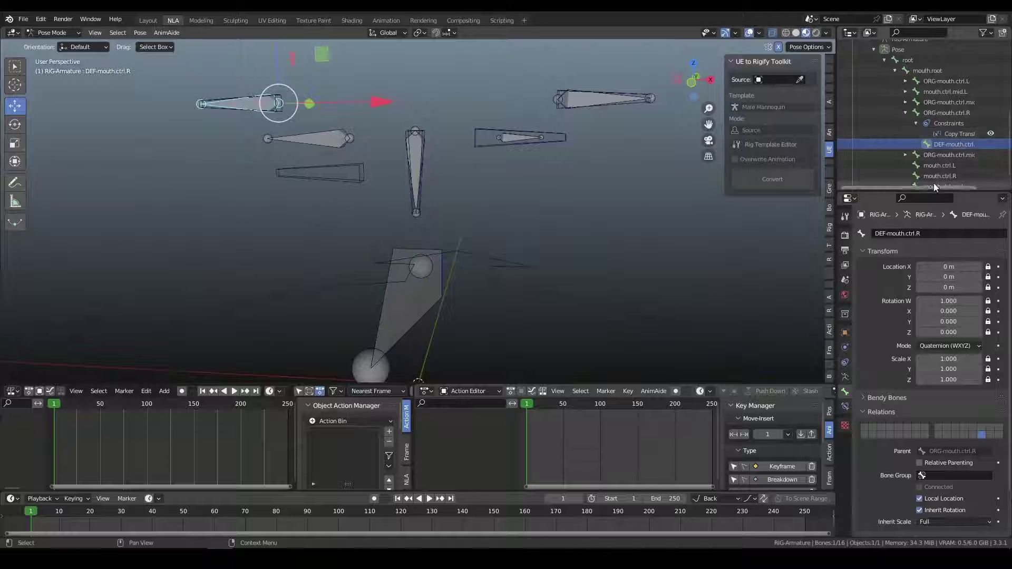
# Step: Compare DEF-mouth.ctrl.mid.L.001 with mouth.ctrl.mid.L, which sits at -0.038931, -0.025902, 0.035086 m
pyautogui.click(480, 135)
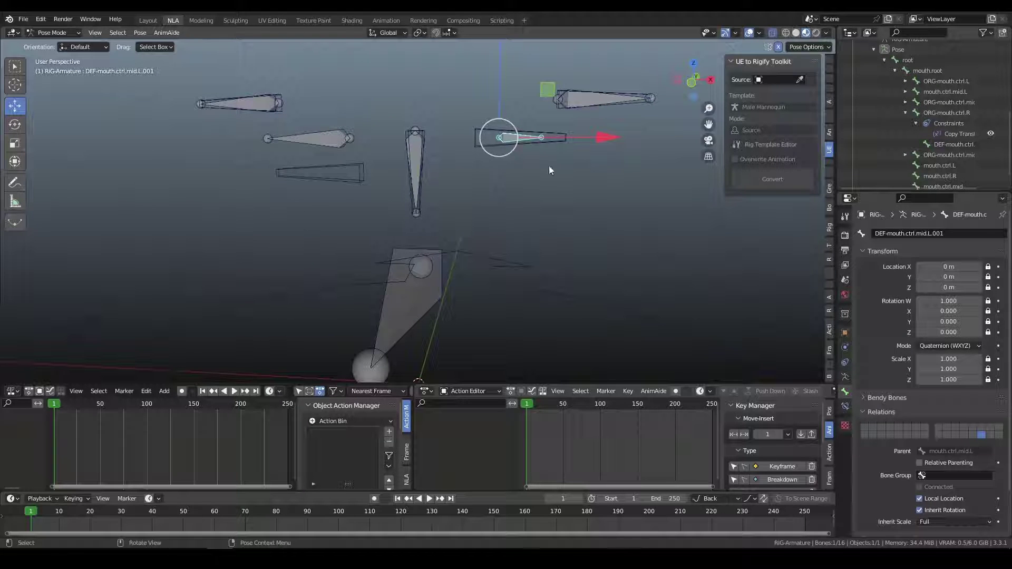
pyautogui.click(551, 141)
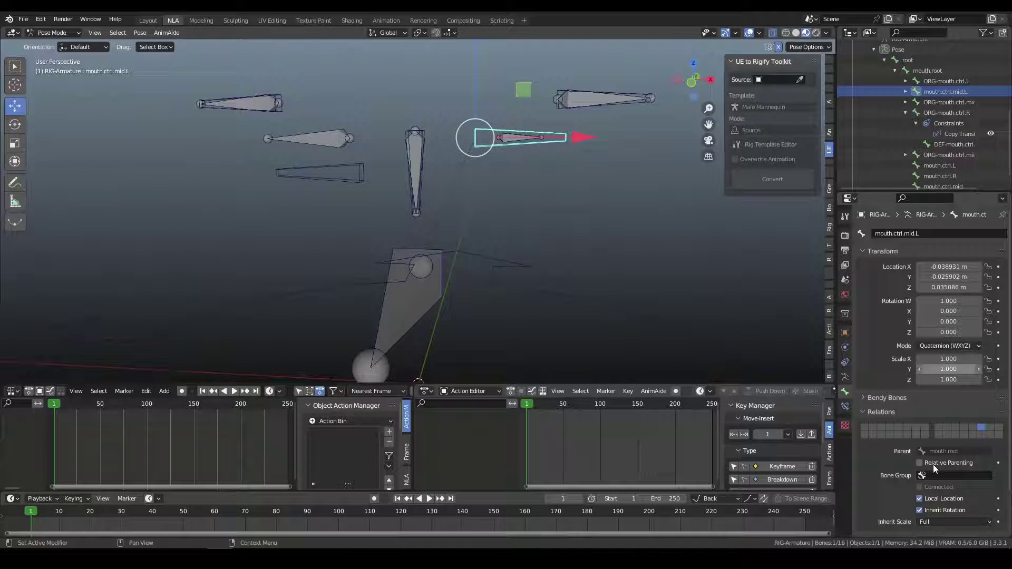
pyautogui.click(521, 138)
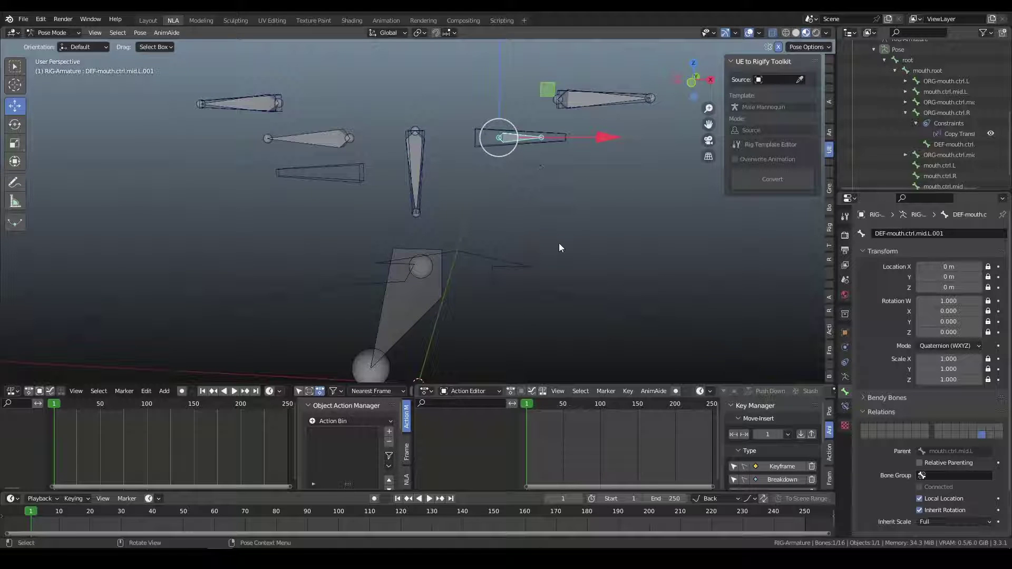
# Step: Drag mouth.ctrl.L upward with its gizmo, then show the Armature tab's skeleton and layer settings
pyautogui.click(624, 103)
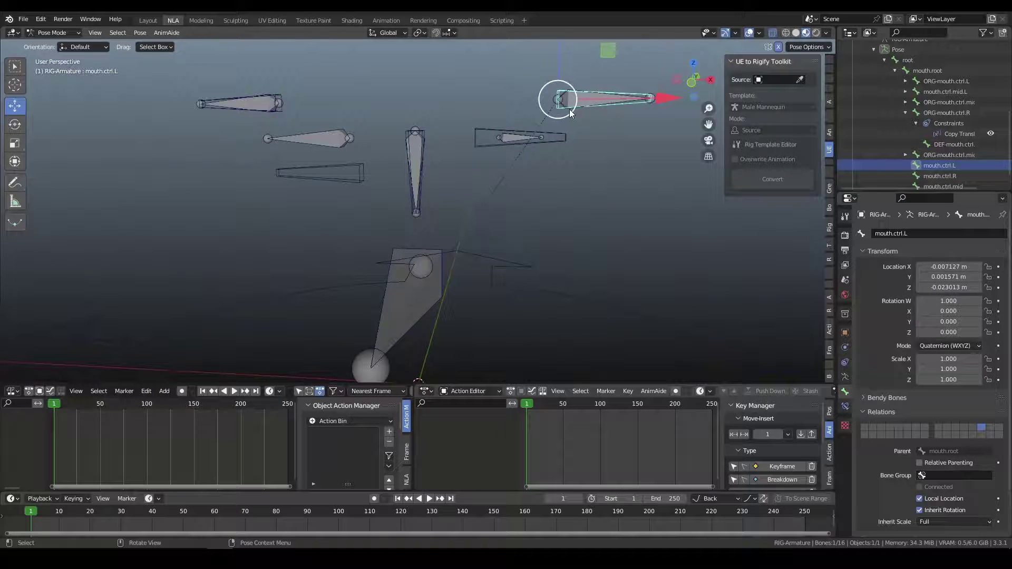
pyautogui.moveTo(570, 109); pyautogui.dragTo(605, 221)
pyautogui.click(845, 377)
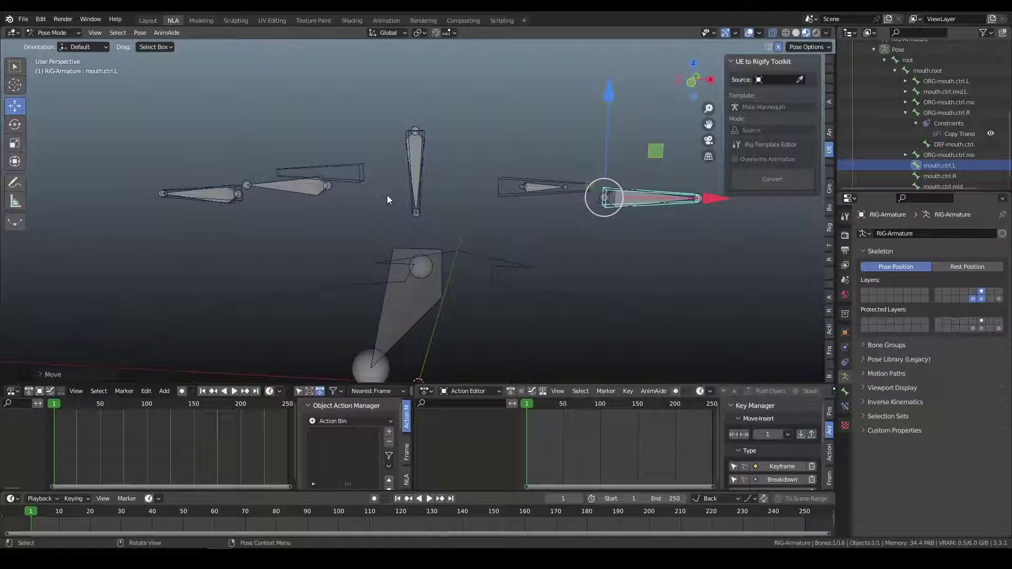
pyautogui.moveTo(387, 195); pyautogui.dragTo(365, 207, button='middle')
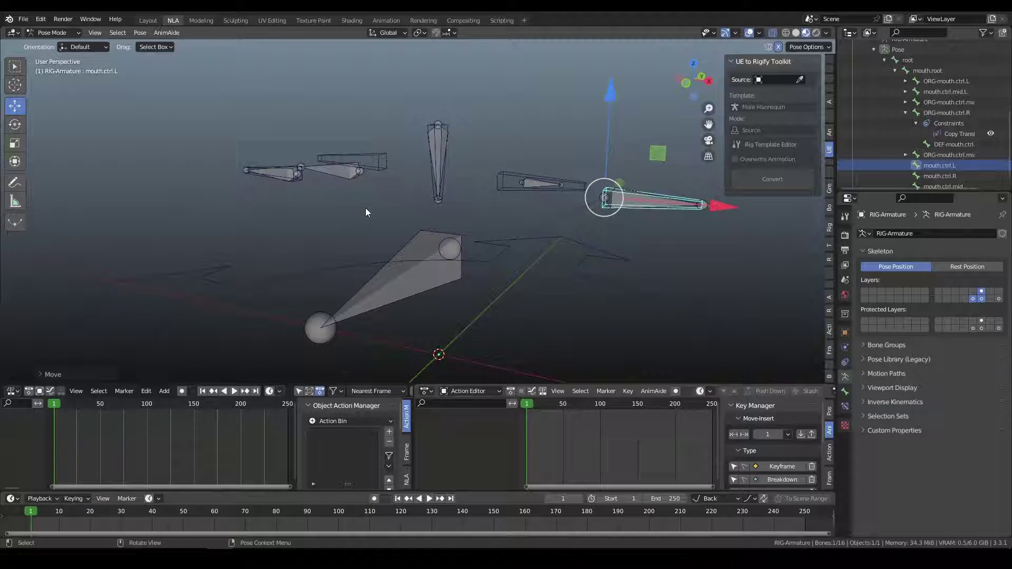